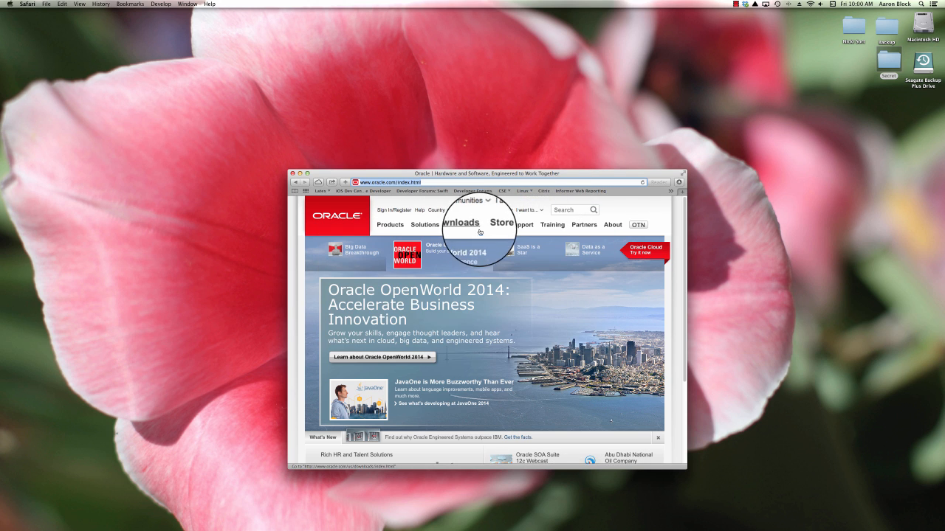
Step: Open the Java for Developers downloads page and choose the Java Platform (JDK) 8u11 download
mouse_move(471, 225)
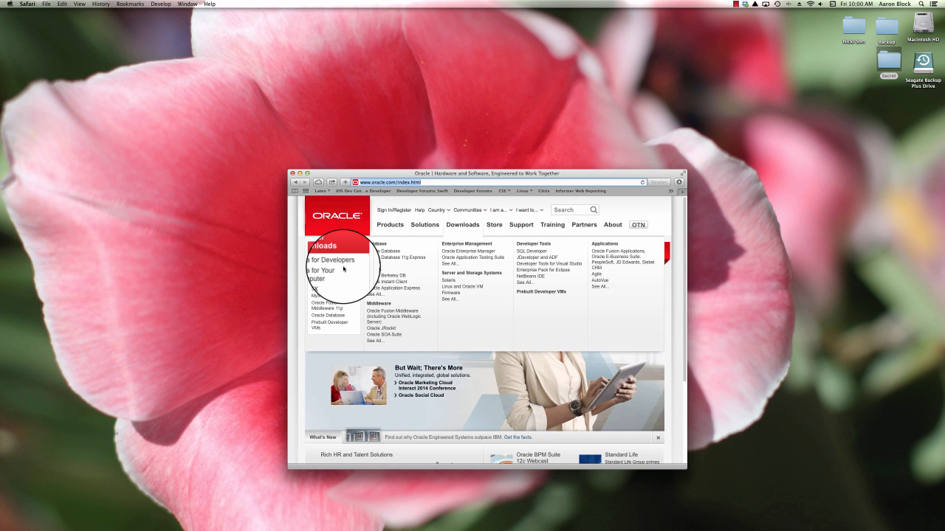
click(325, 266)
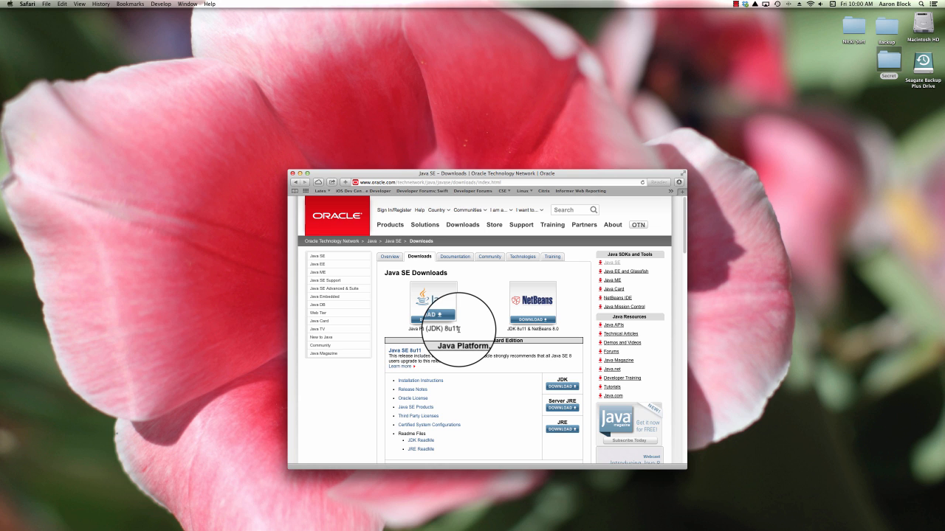
click(430, 305)
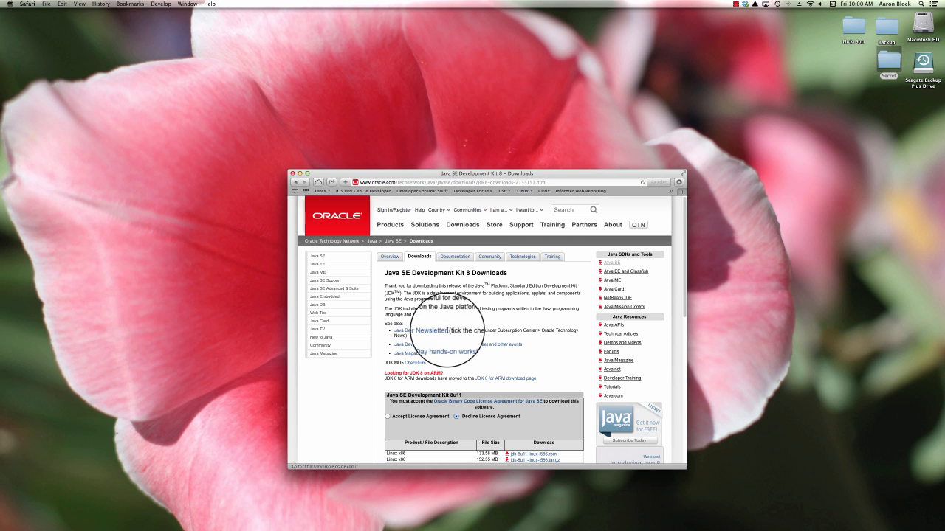
Step: Accept the Oracle Binary Code License Agreement and download the Mac OS X x64 JDK 8u11 package
scroll(443, 330, down, 3)
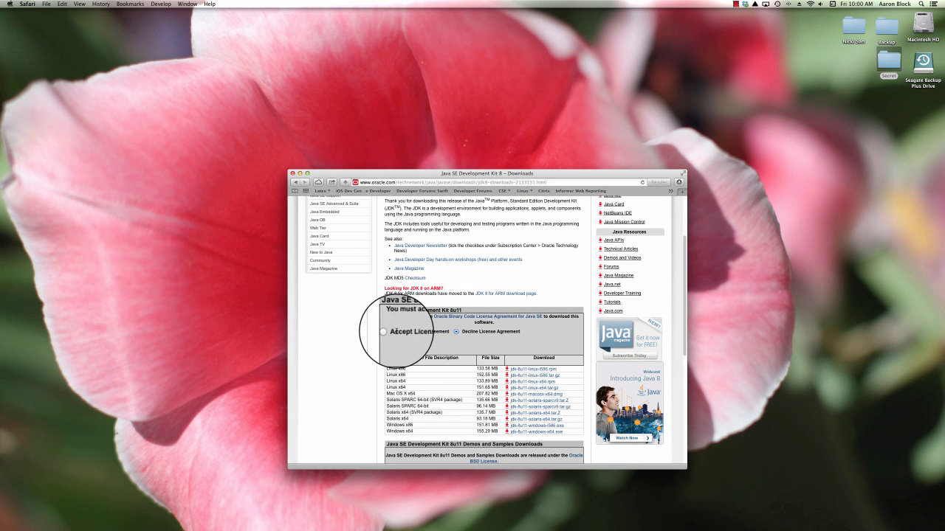
click(390, 332)
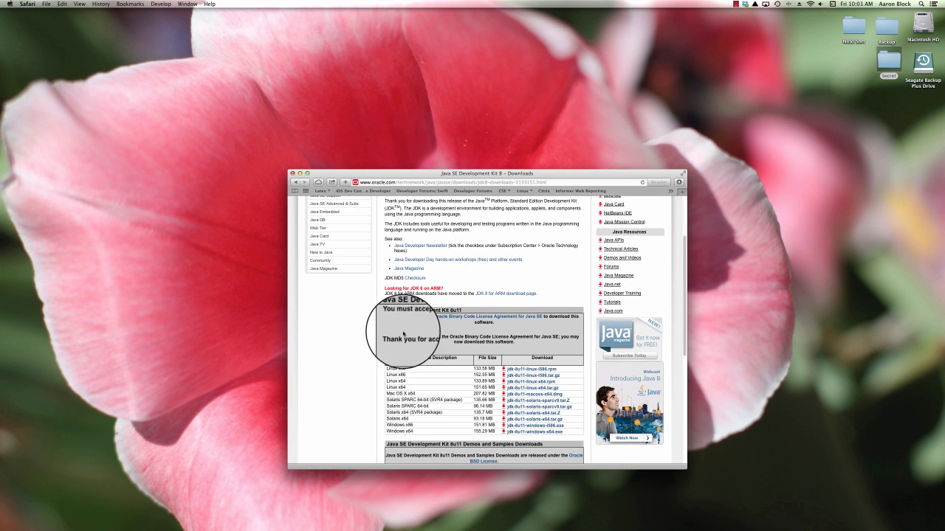
scroll(406, 340, down, 2)
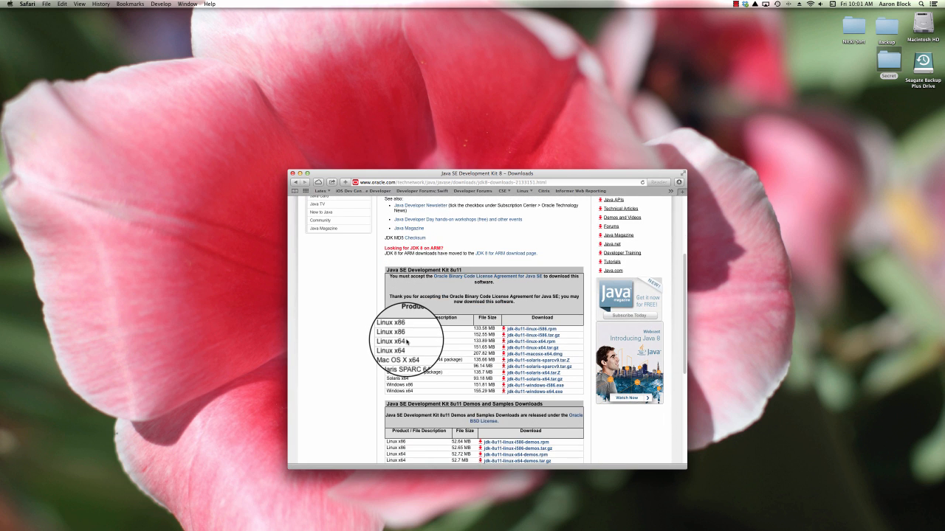
scroll(407, 342, down, 1)
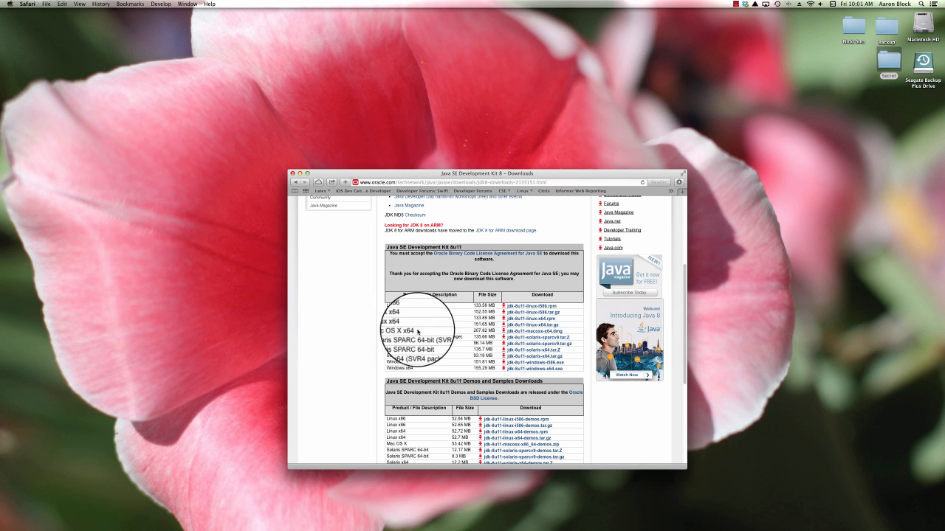
scroll(512, 331, up, 1)
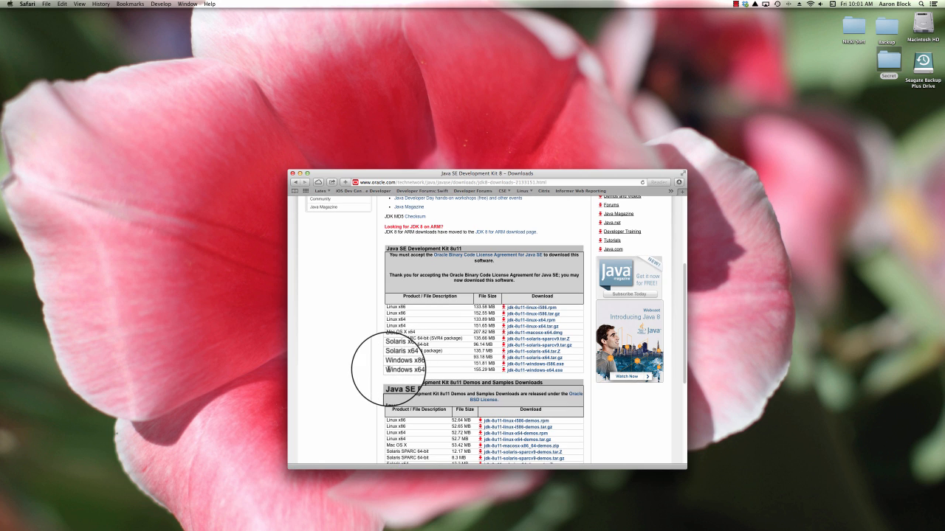
drag(386, 369, 419, 370)
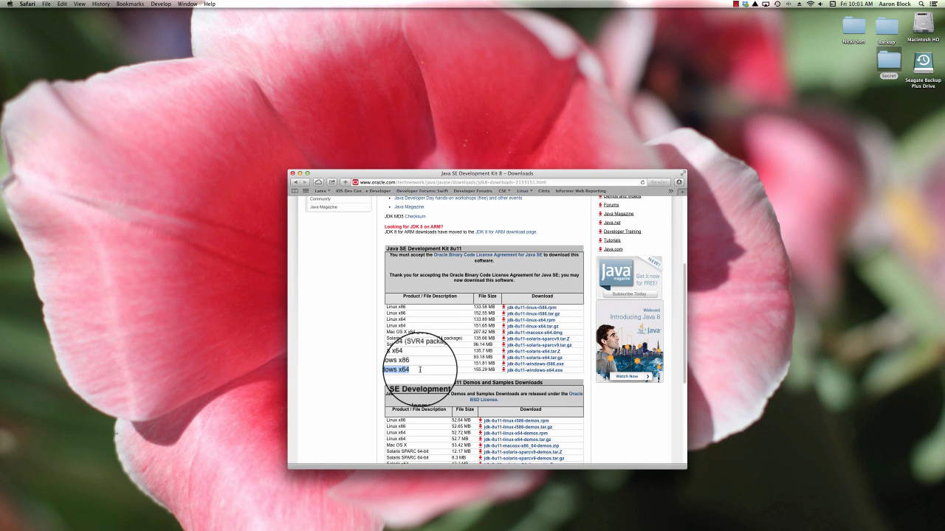
drag(417, 365, 386, 365)
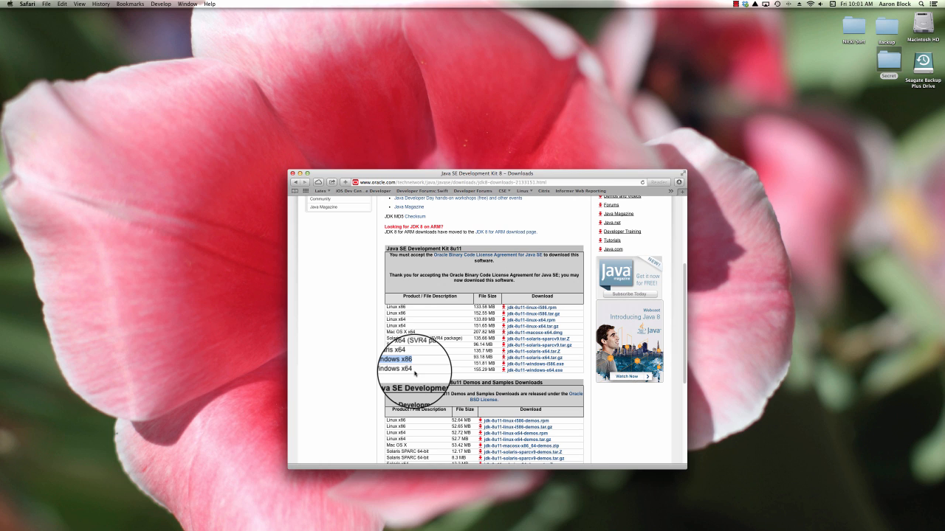
drag(419, 372, 387, 368)
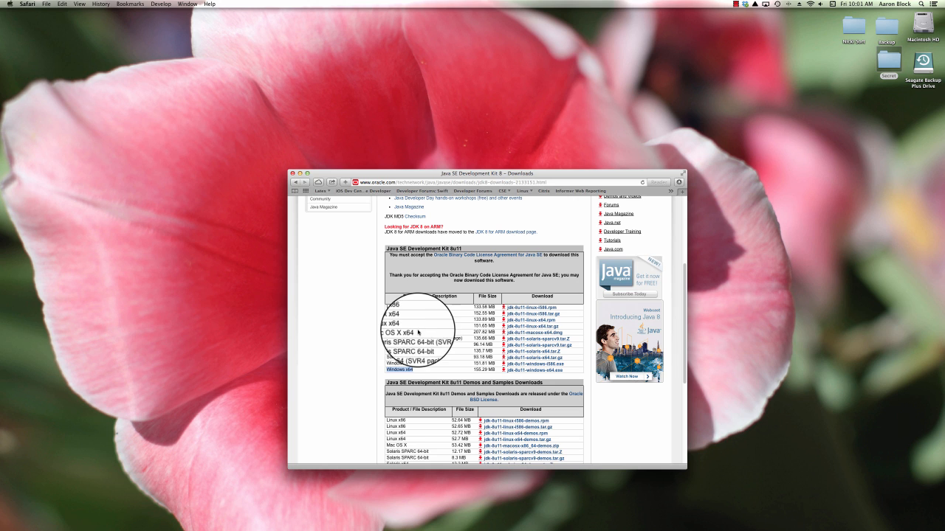
click(414, 333)
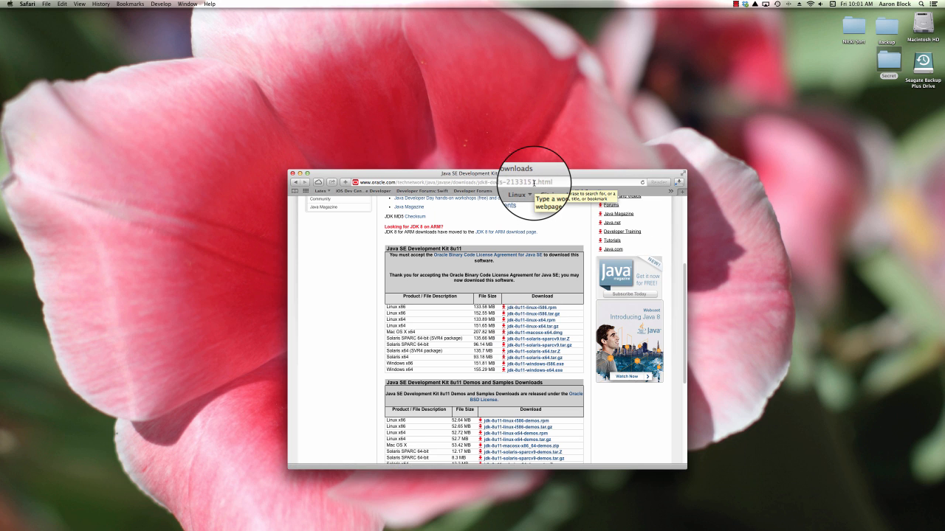
Step: Go to the eclipse.org website by entering eclipse in the address bar
scroll(455, 249, up, 5)
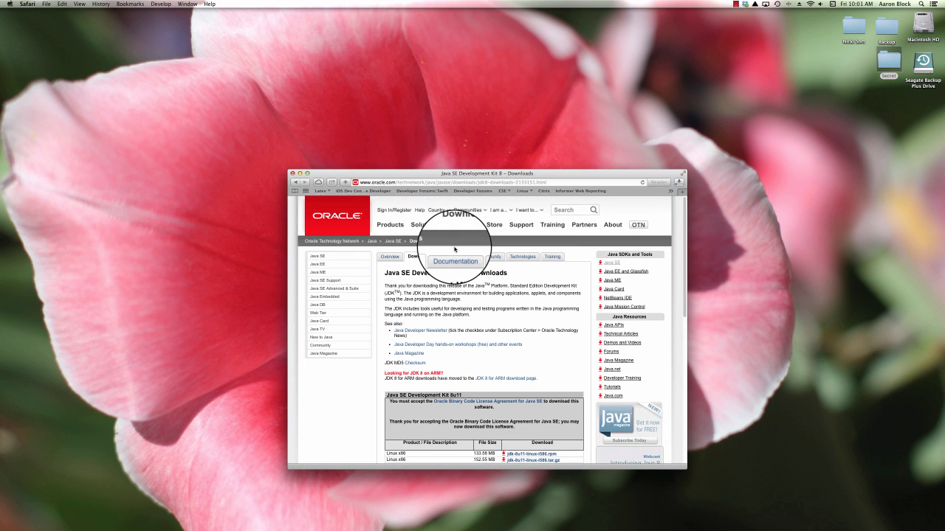
click(449, 182)
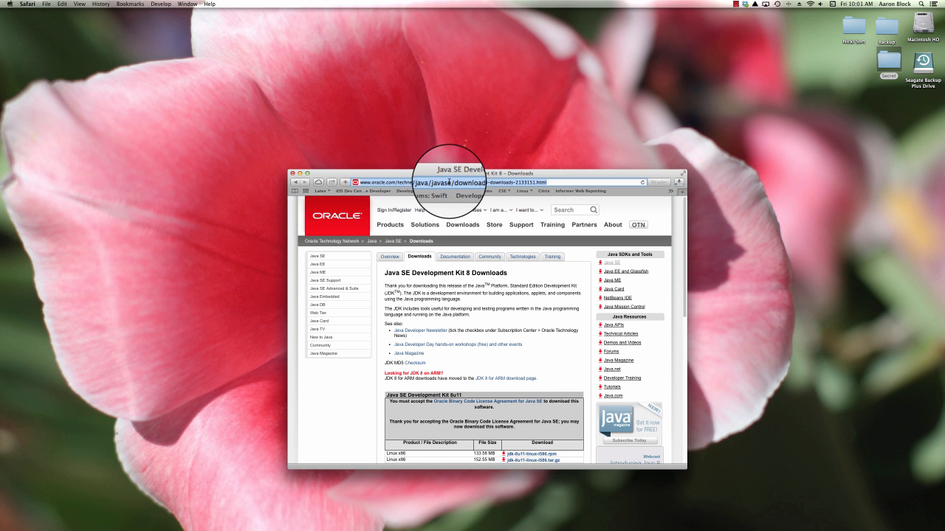
text(eclipse.org)
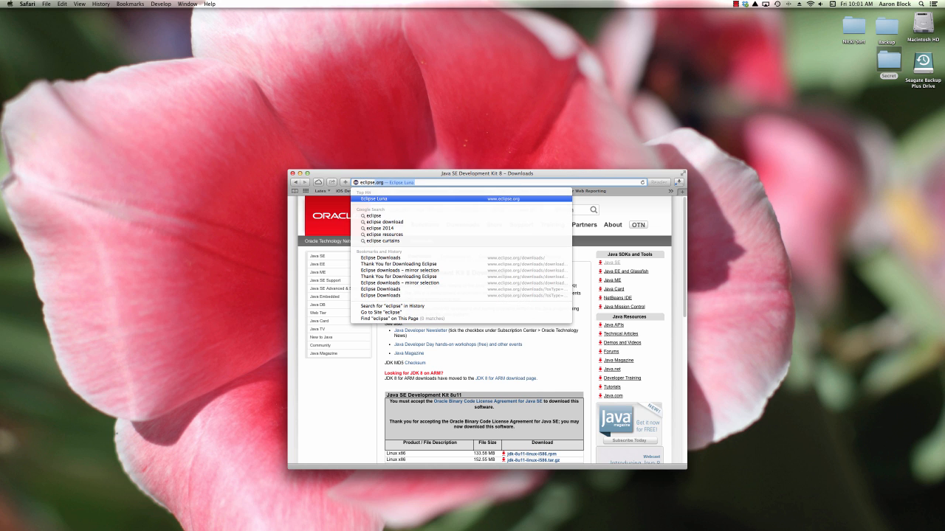
key(Return)
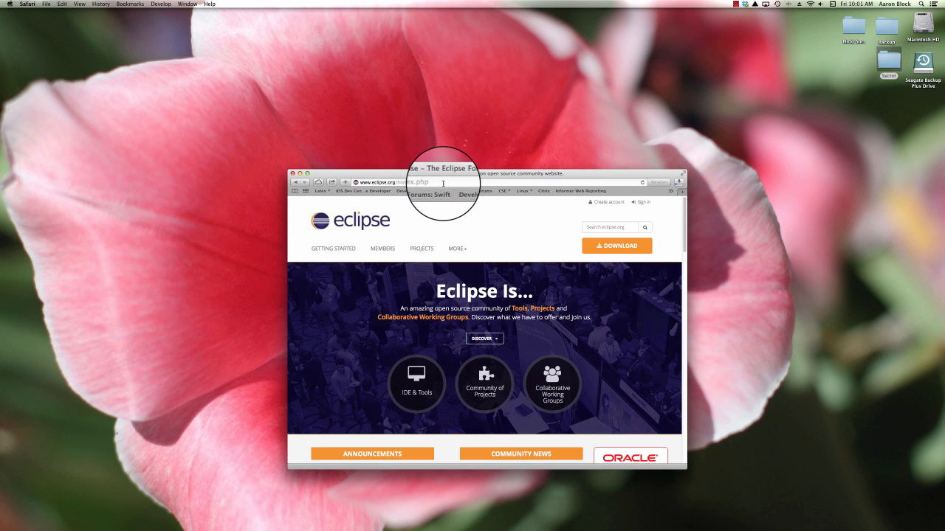
Step: Download the Mac OS X 64 Bit package of Eclipse Standard 4.4 from the suggested mirror
click(418, 183)
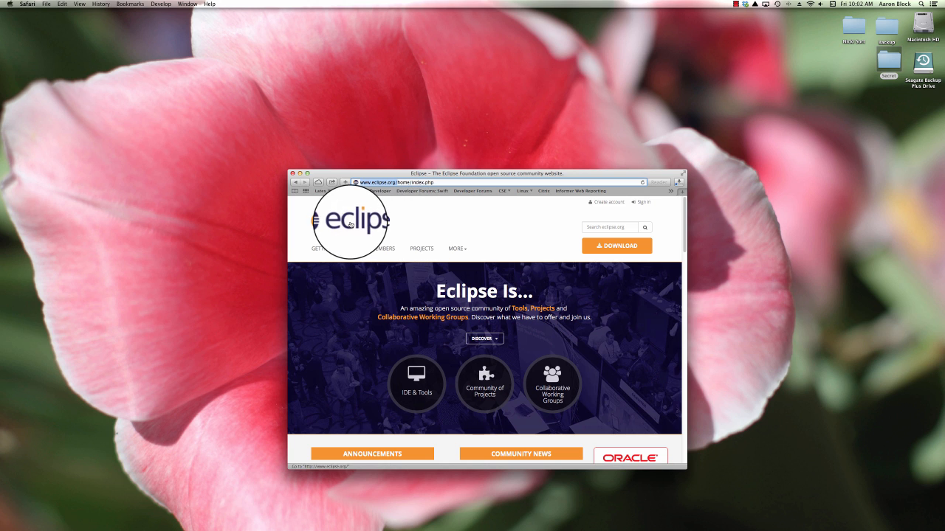
click(615, 249)
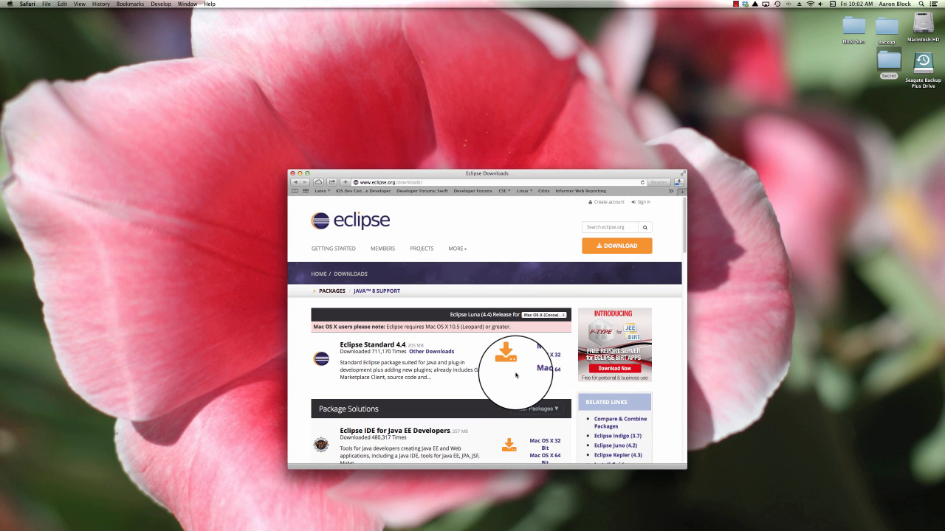
scroll(515, 375, down, 3)
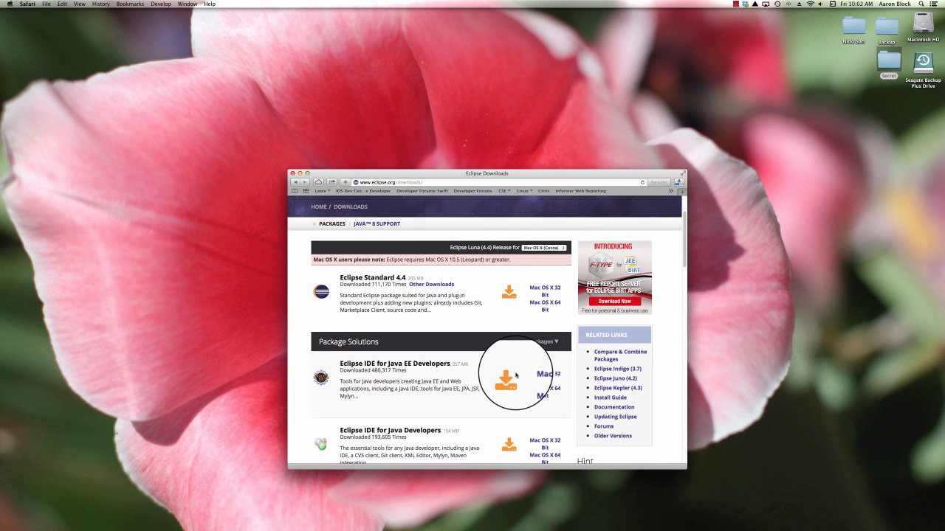
scroll(426, 335, up, 1)
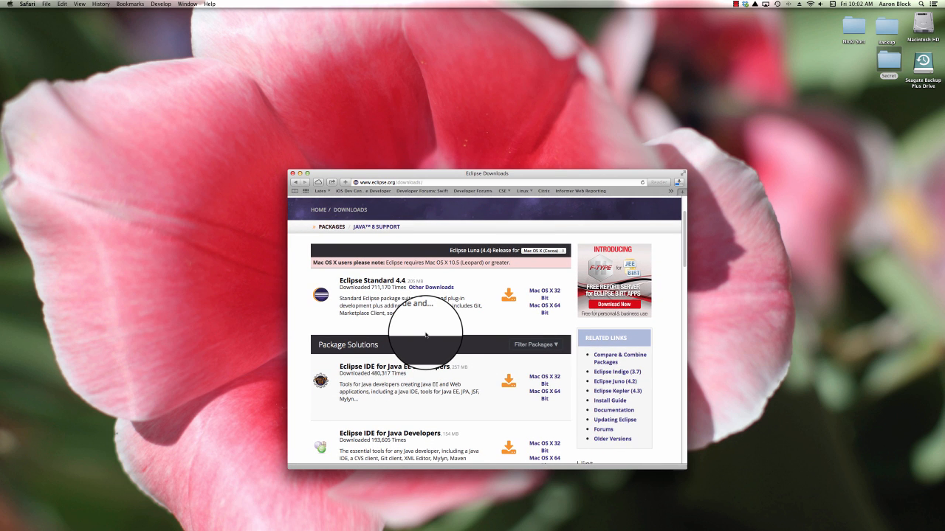
scroll(426, 335, up, 2)
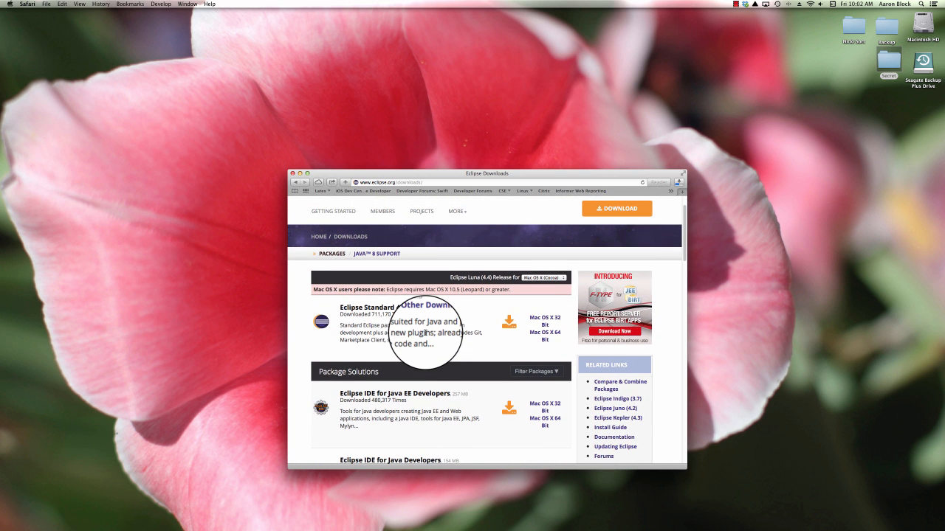
scroll(426, 335, down, 1)
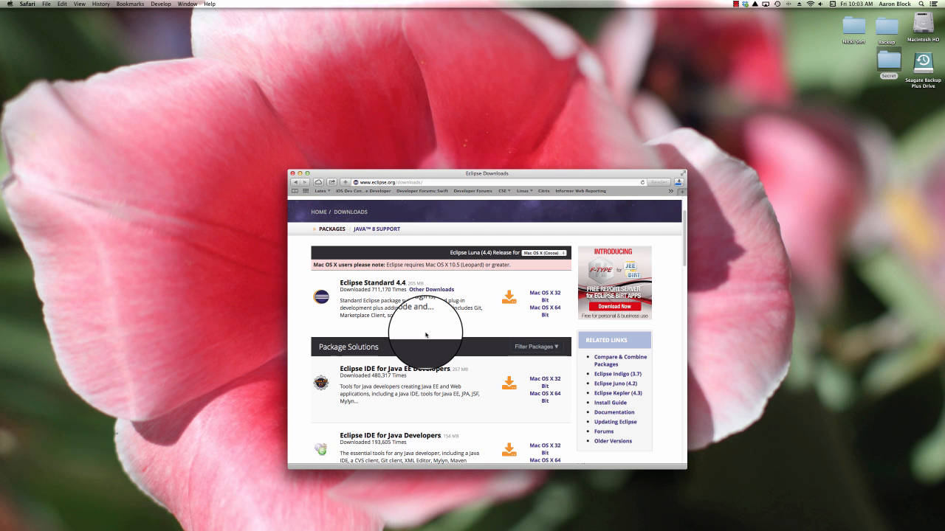
scroll(425, 335, up, 2)
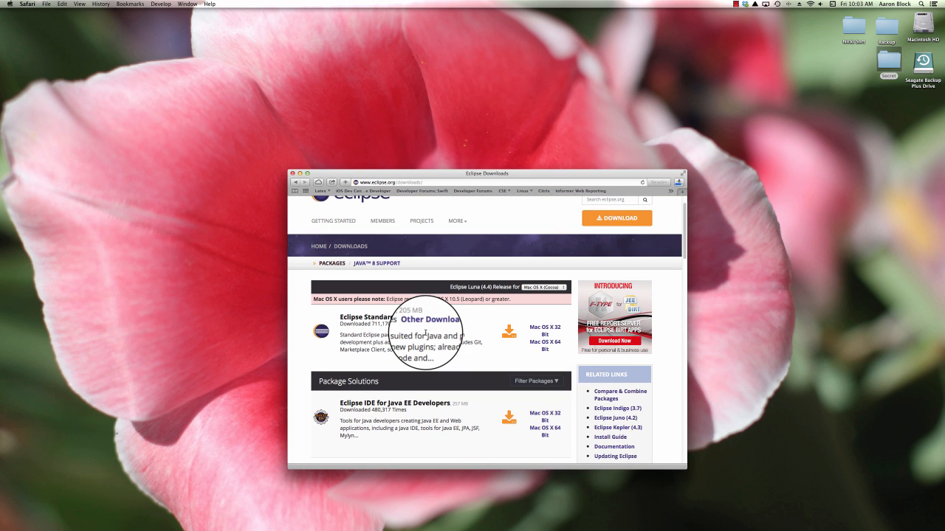
click(545, 343)
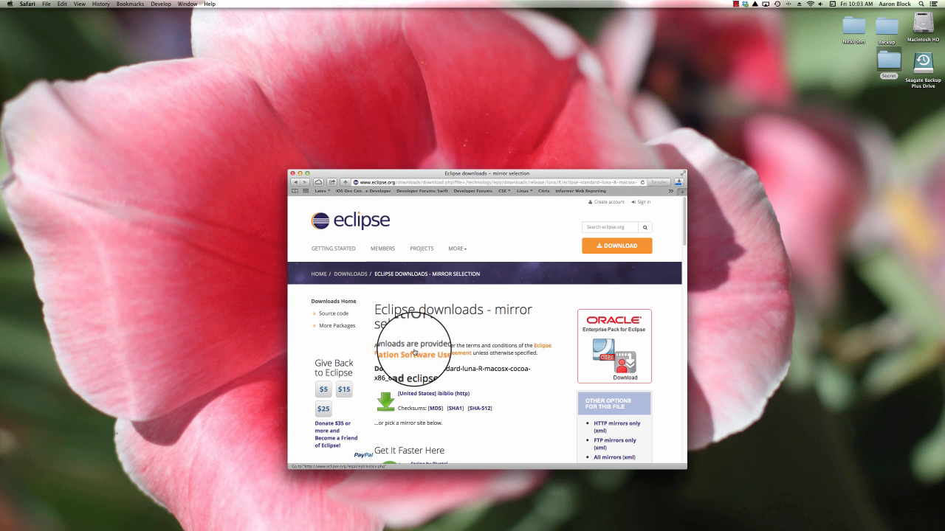
click(387, 403)
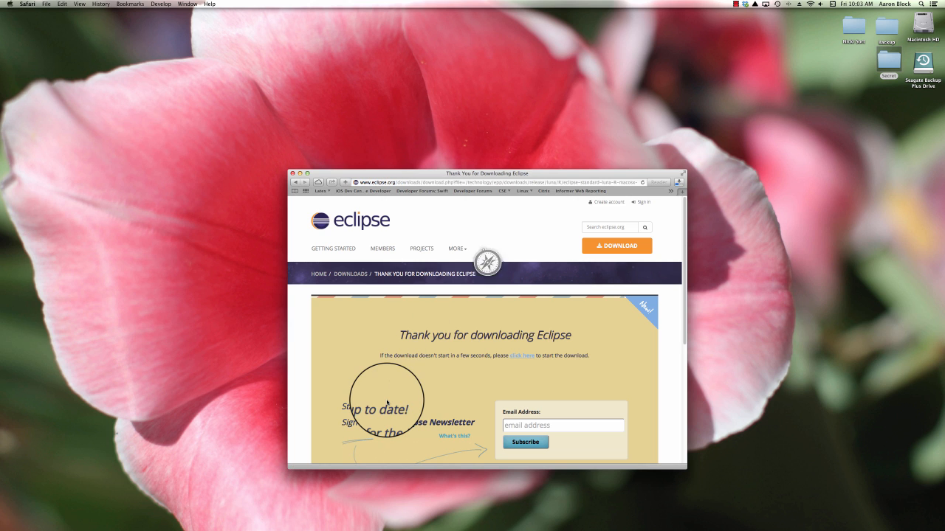
Step: Reveal the downloaded JDK disk image in Finder and move it onto the desktop
click(680, 182)
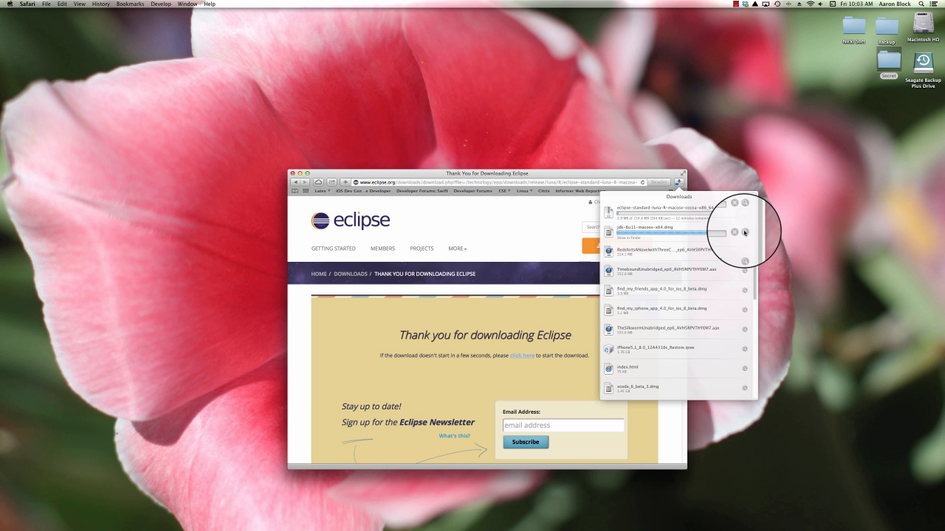
click(744, 232)
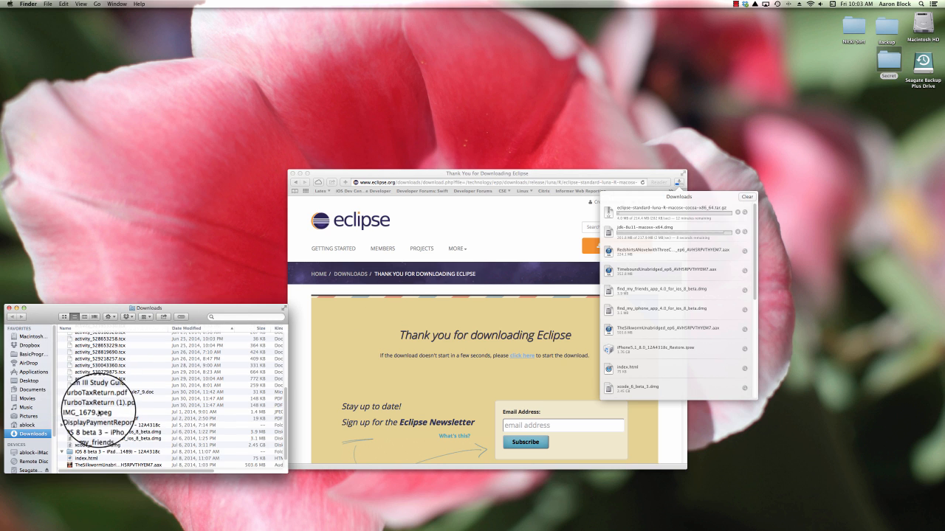
scroll(105, 387, up, 10)
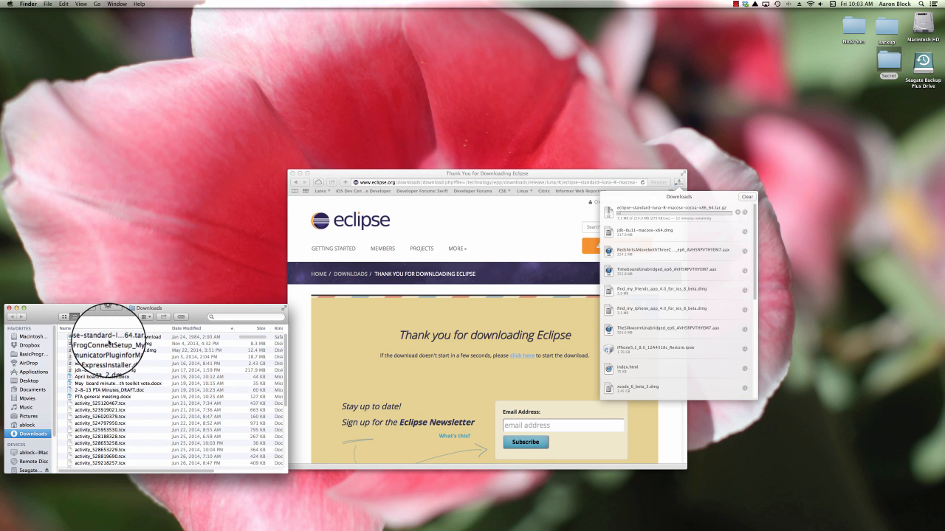
drag(98, 371, 489, 136)
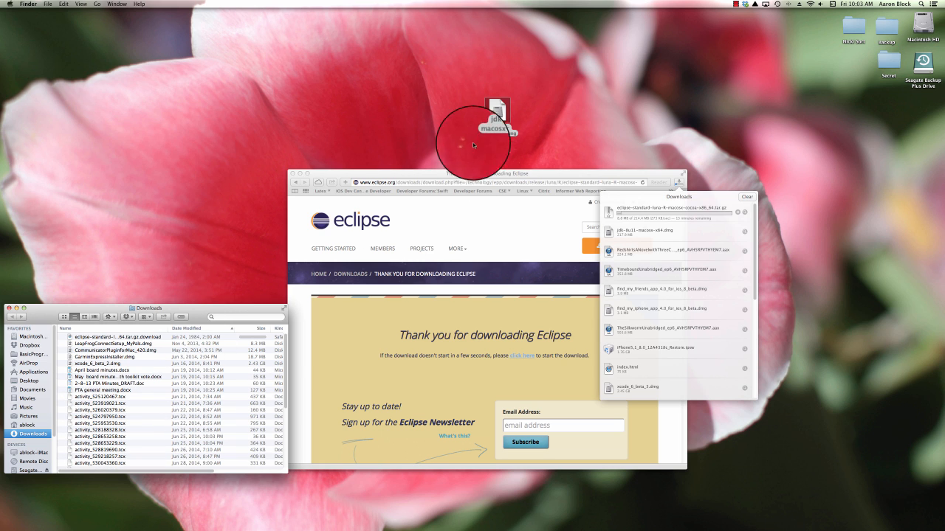
Step: Mount the JDK disk image and launch the JDK 8 Update 11.pkg installer
click(498, 110)
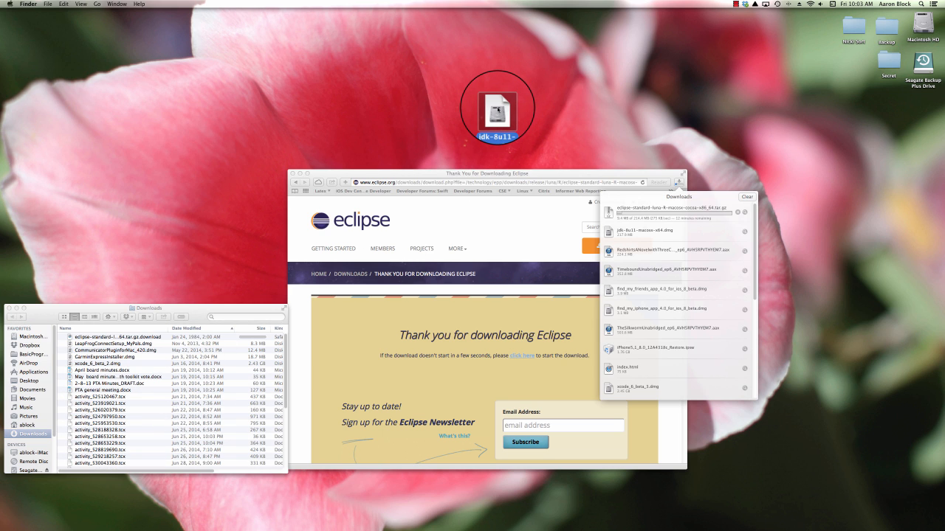
double_click(498, 109)
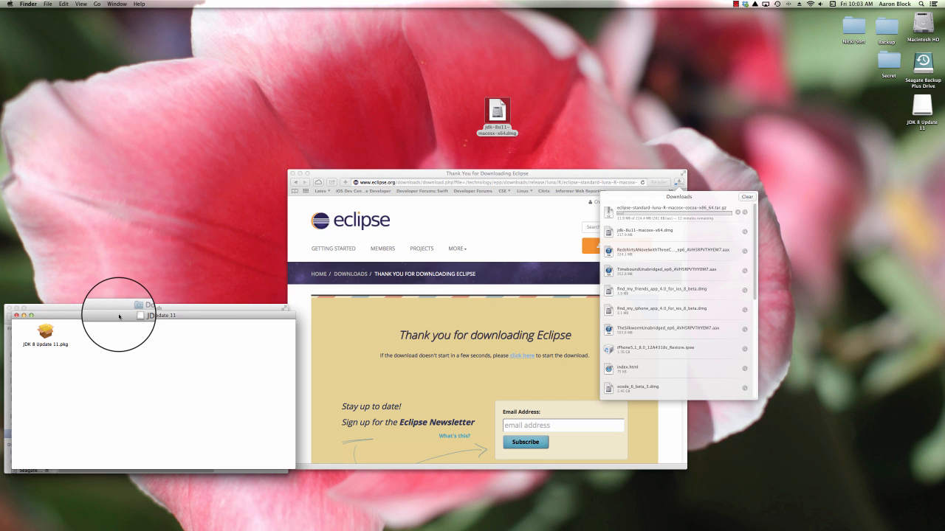
drag(111, 316, 417, 294)
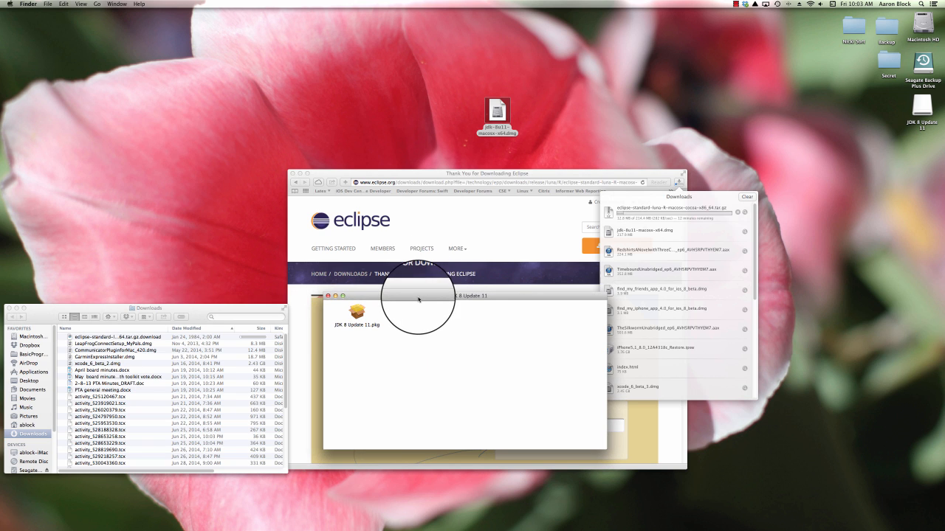
double_click(358, 313)
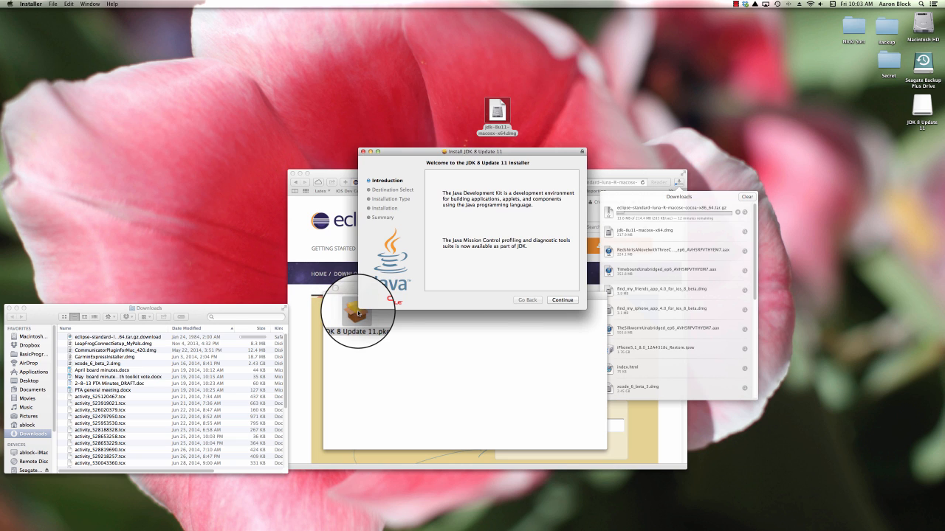
Step: Continue past the installer introduction and start the standard install on Macintosh HD
click(567, 299)
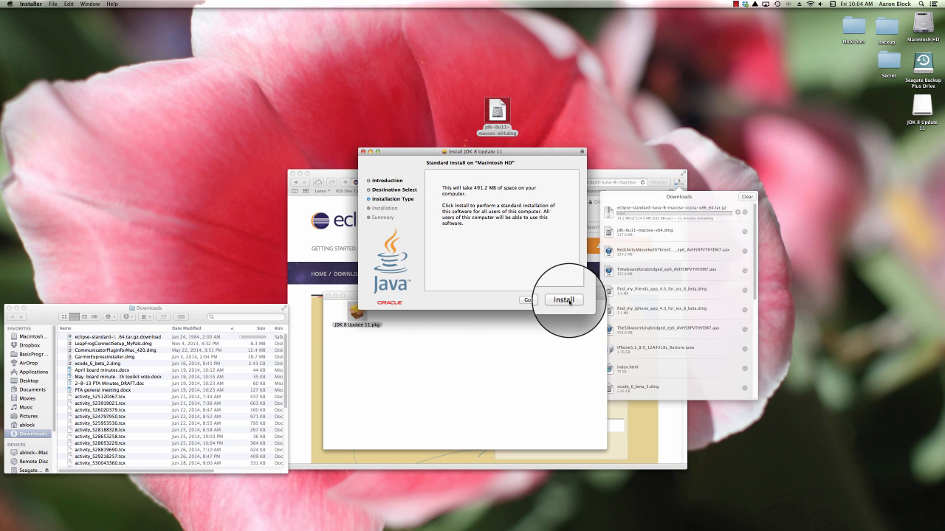
click(570, 300)
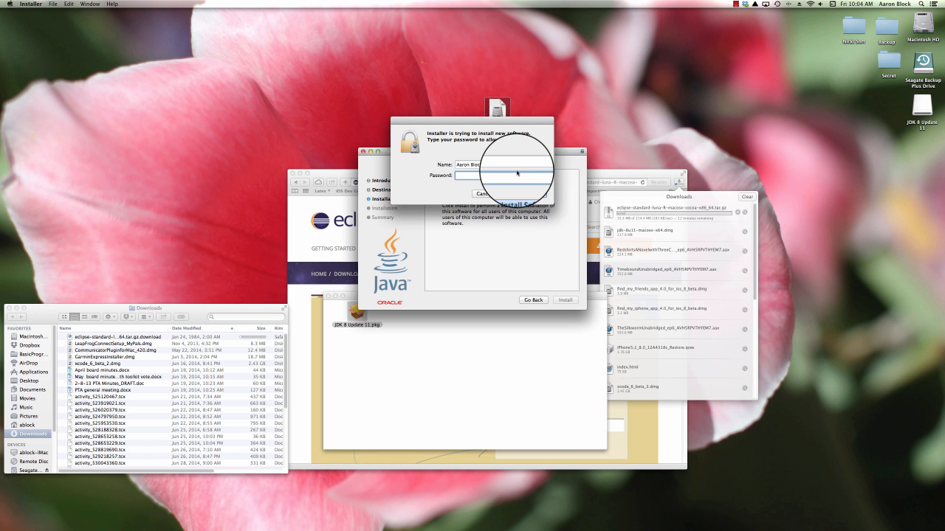
Step: Enter the account password to authorize the JDK installation, then close the installer when it finishes
text(*****)
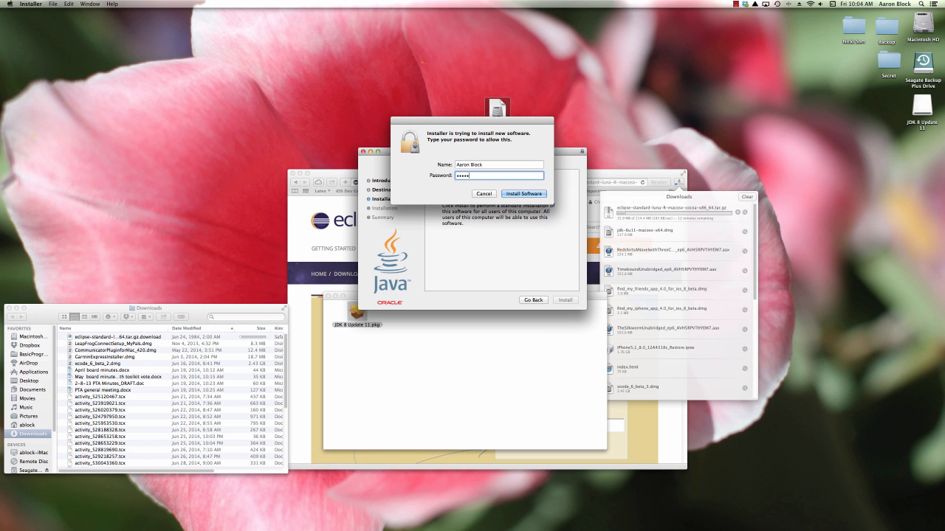
text(*********)
key(Return)
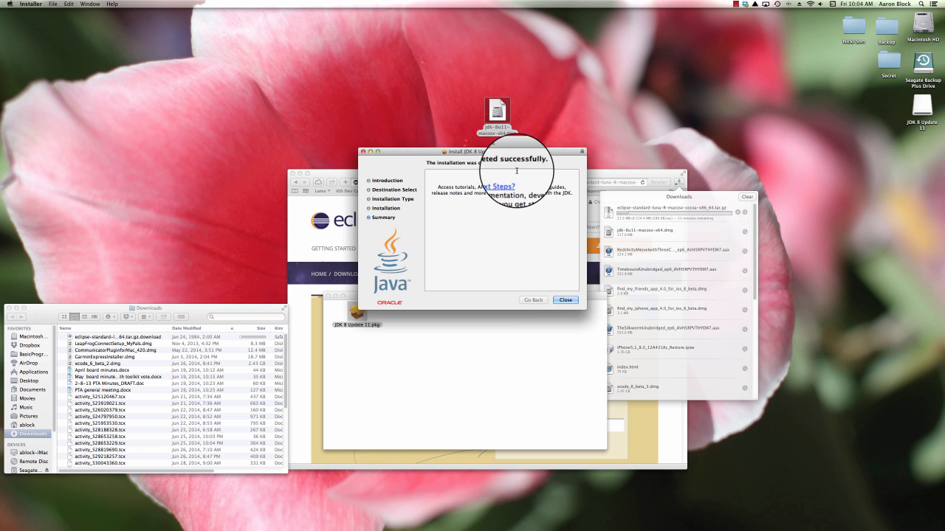
click(568, 297)
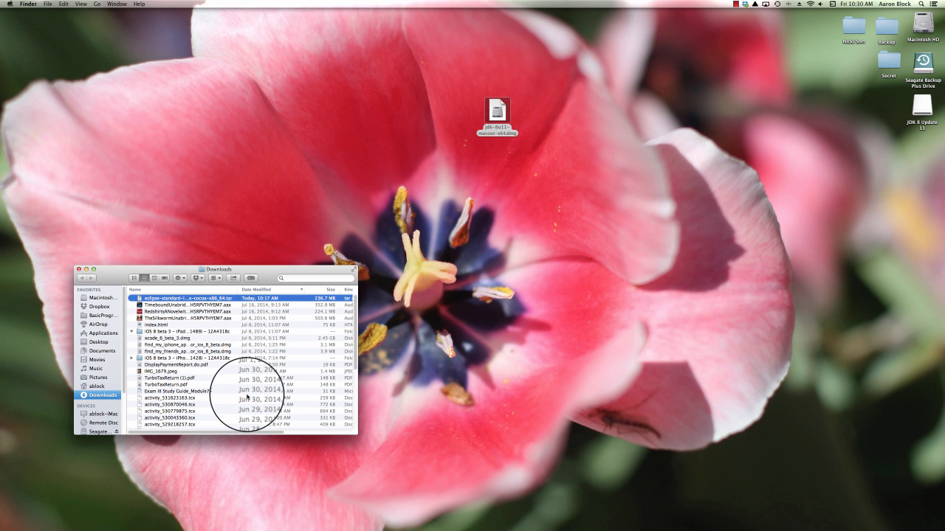
Step: Move the Eclipse tar archive from Downloads to the desktop and extract it into an eclipse folder
drag(164, 299, 337, 141)
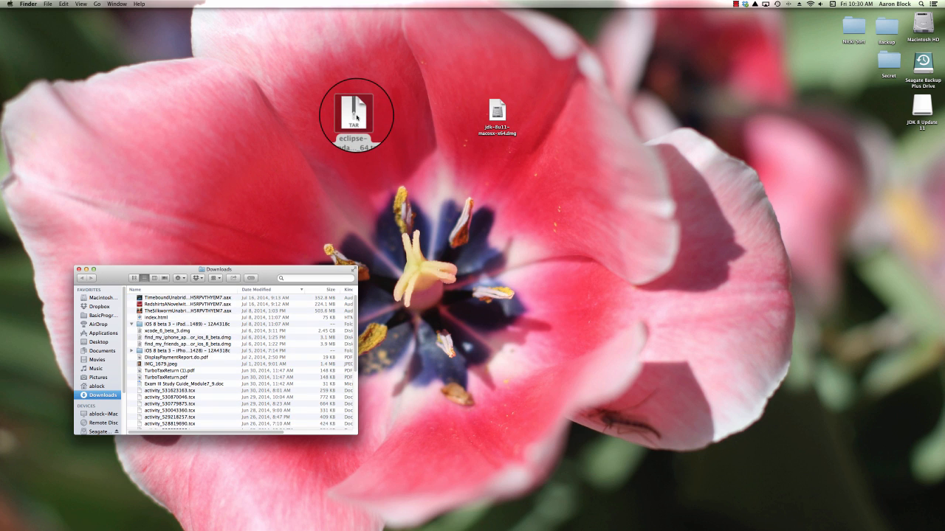
double_click(357, 116)
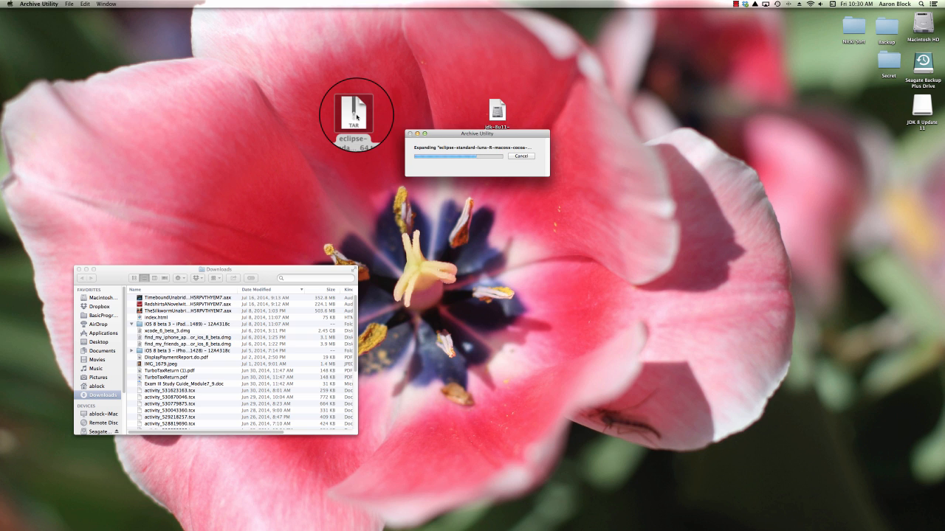
drag(356, 116, 453, 92)
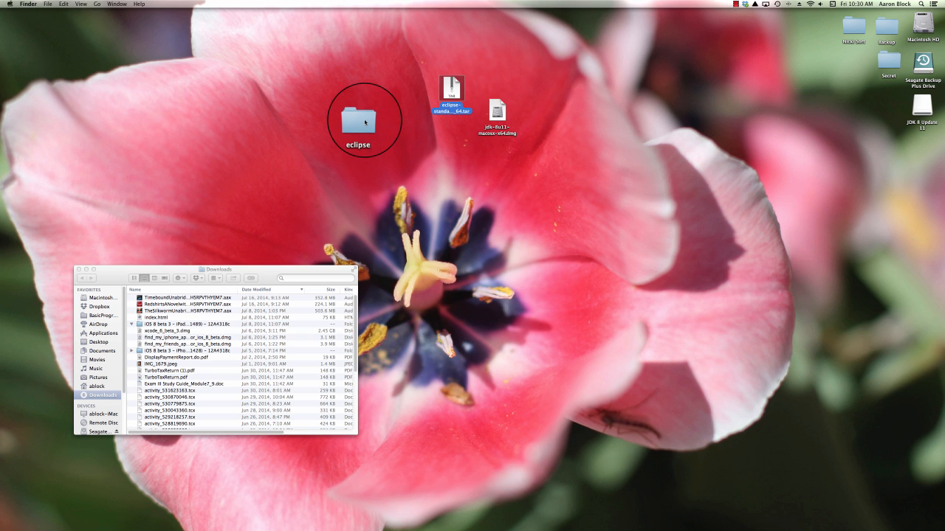
Step: Copy the extracted eclipse folder into Applications, replacing the existing eclipse folder
double_click(365, 123)
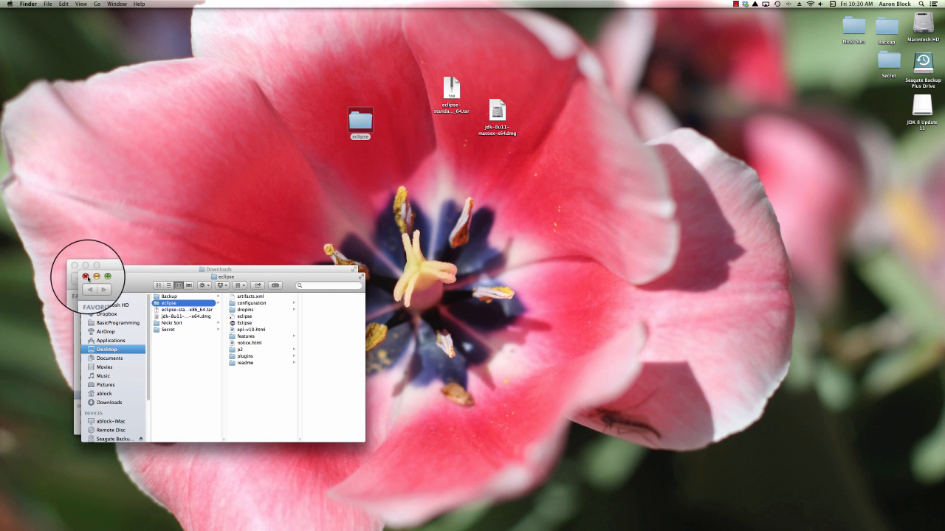
click(116, 340)
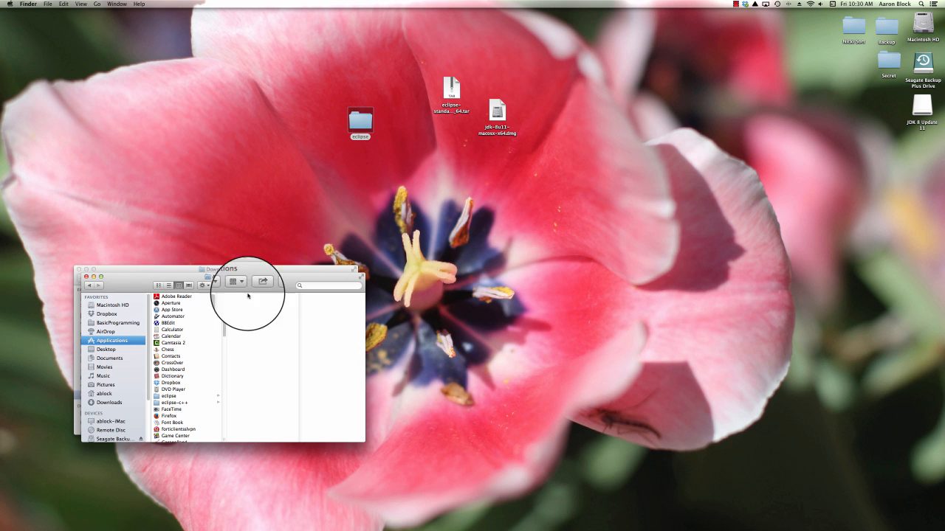
drag(360, 120, 130, 340)
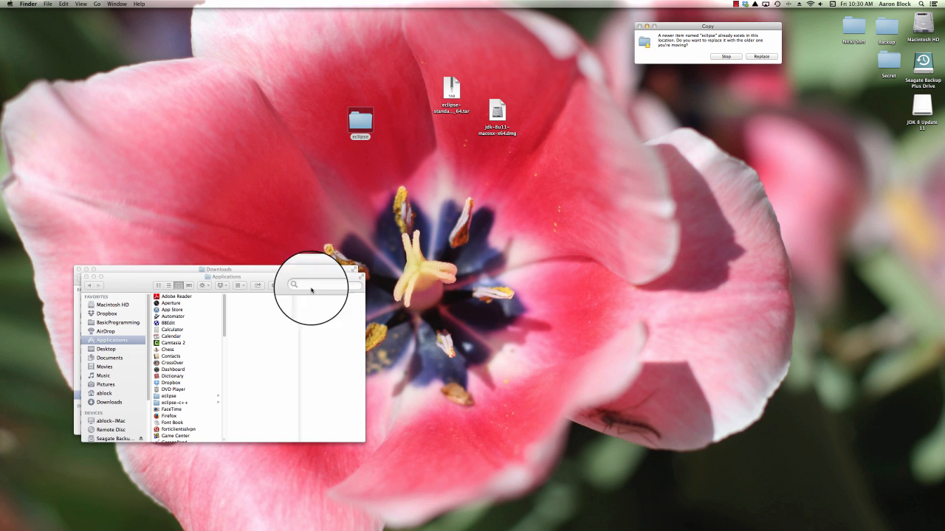
click(767, 57)
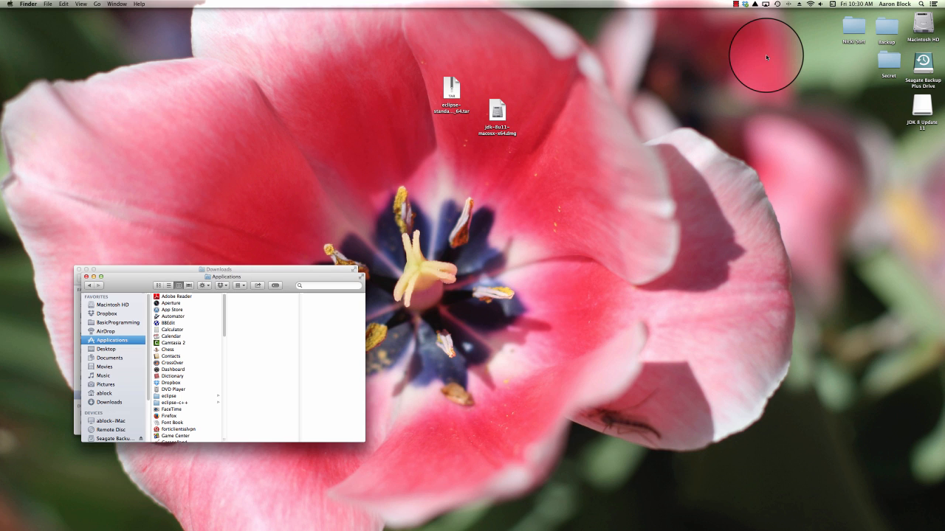
Step: Add the Eclipse application from the Applications eclipse folder to the Dock
click(168, 397)
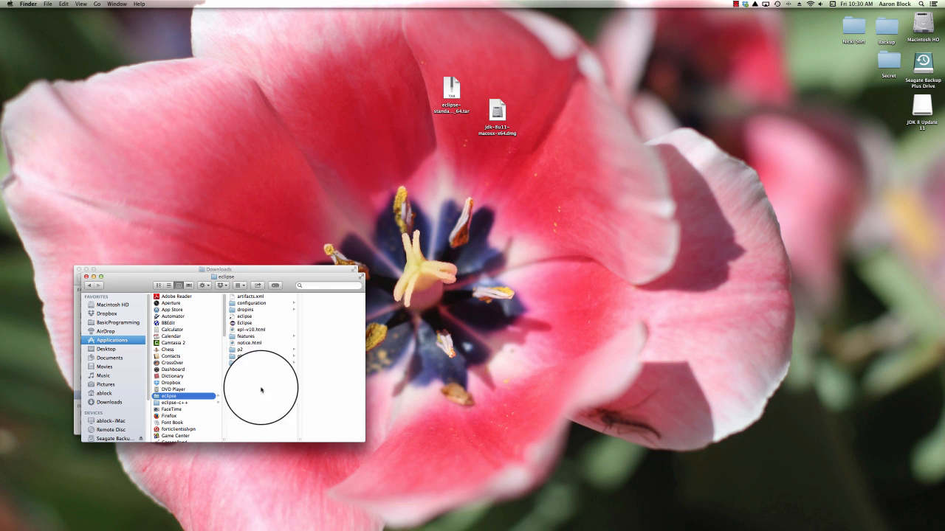
mouse_move(443, 517)
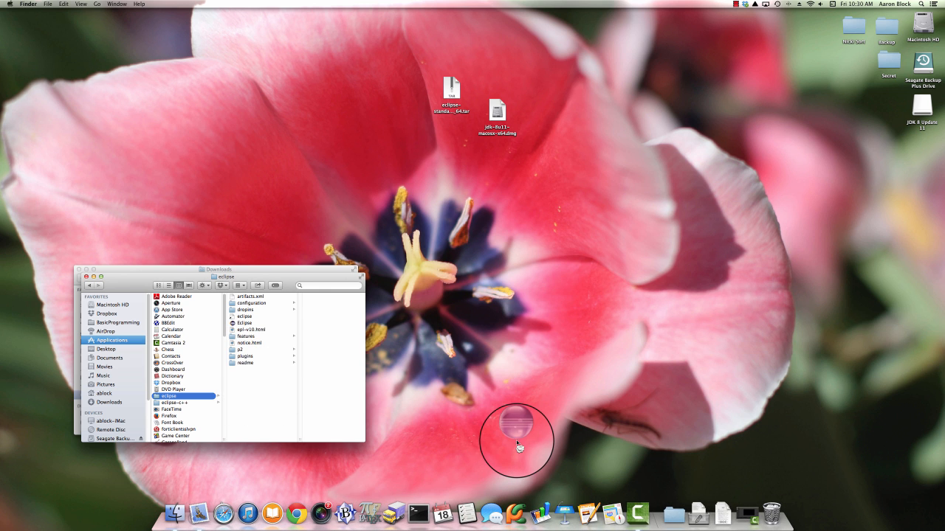
click(242, 325)
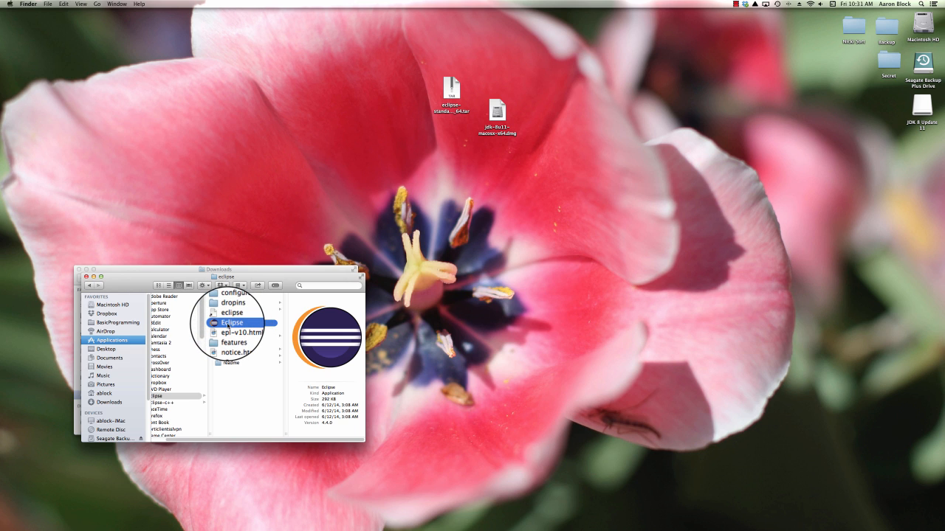
drag(227, 325, 555, 528)
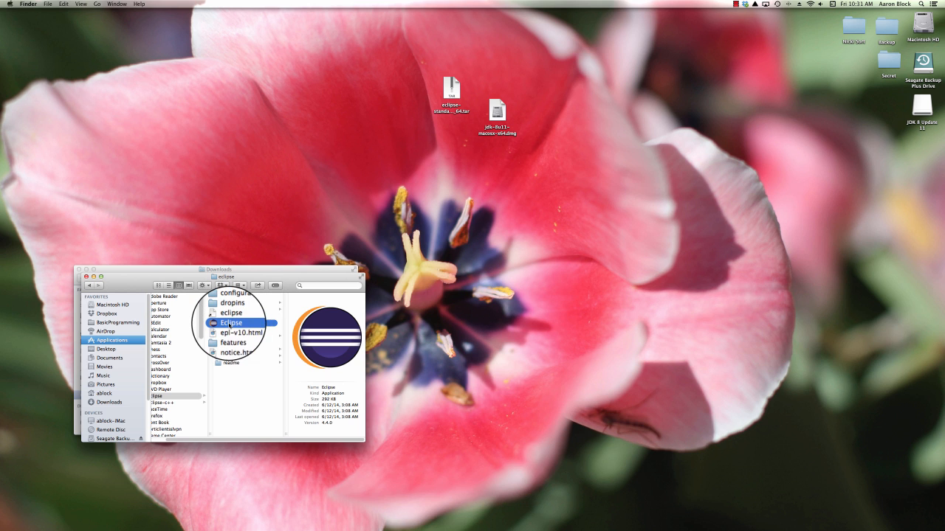
right_click(225, 324)
click(221, 325)
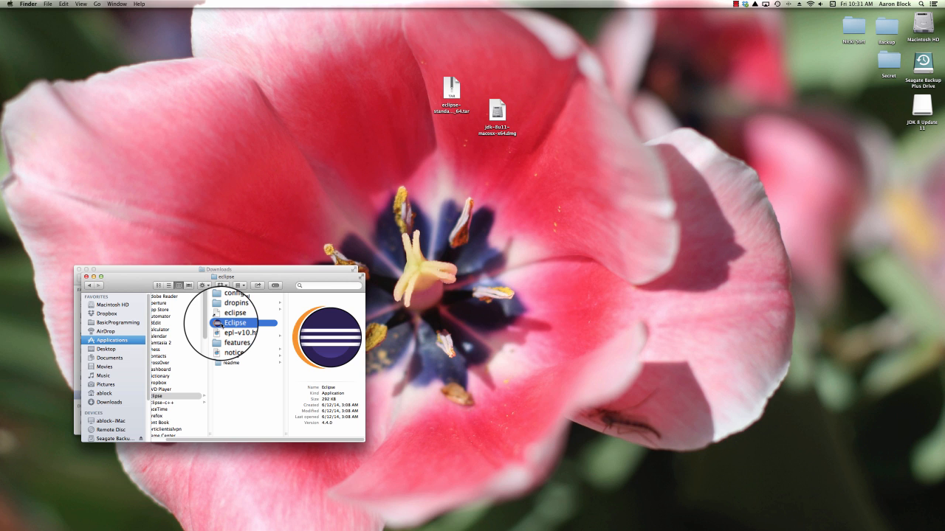
Step: Launch Eclipse from the Dock and confirm opening the downloaded application
mouse_move(607, 523)
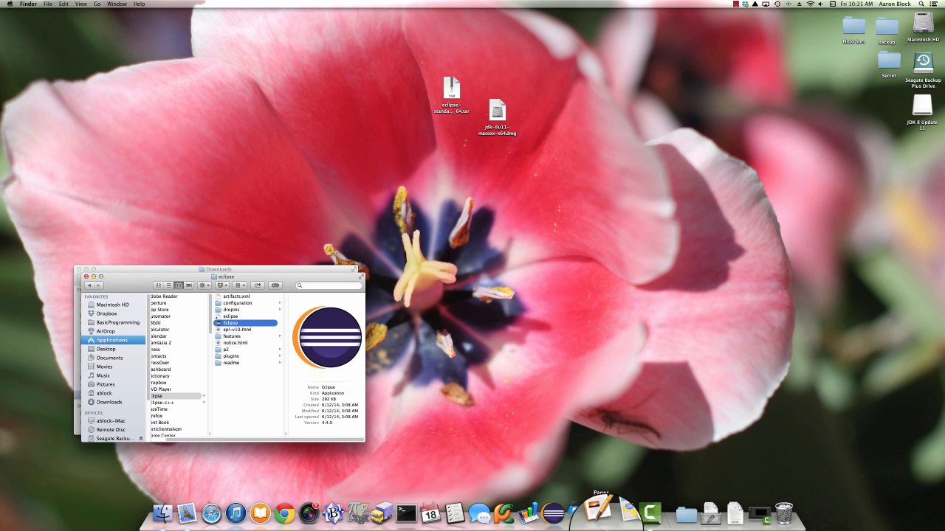
click(556, 514)
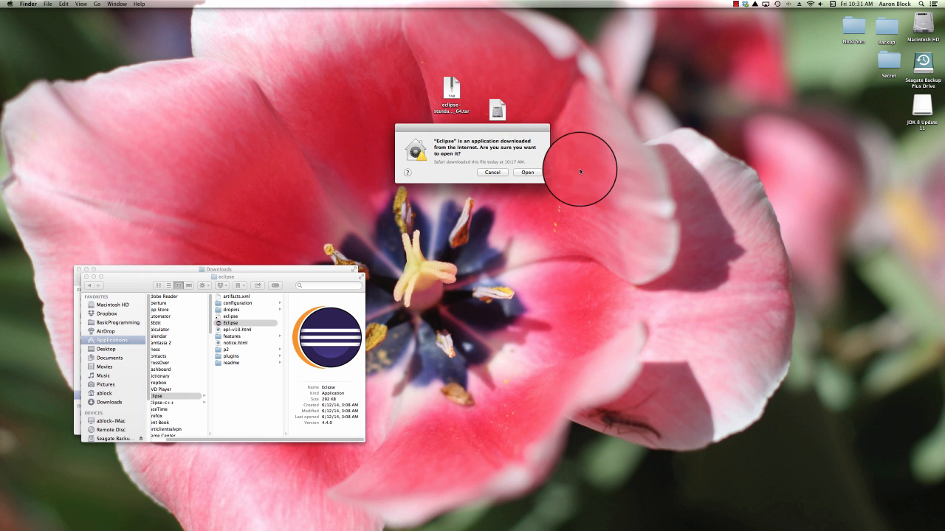
click(523, 172)
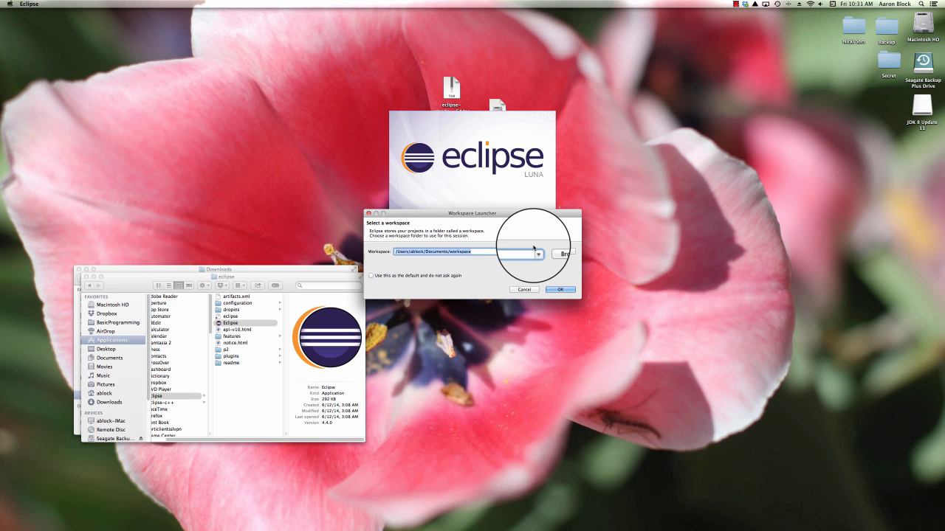
Step: Browse for a workspace location in Dropbox under Work/Classes/2014Fall/CS110/Code
click(561, 254)
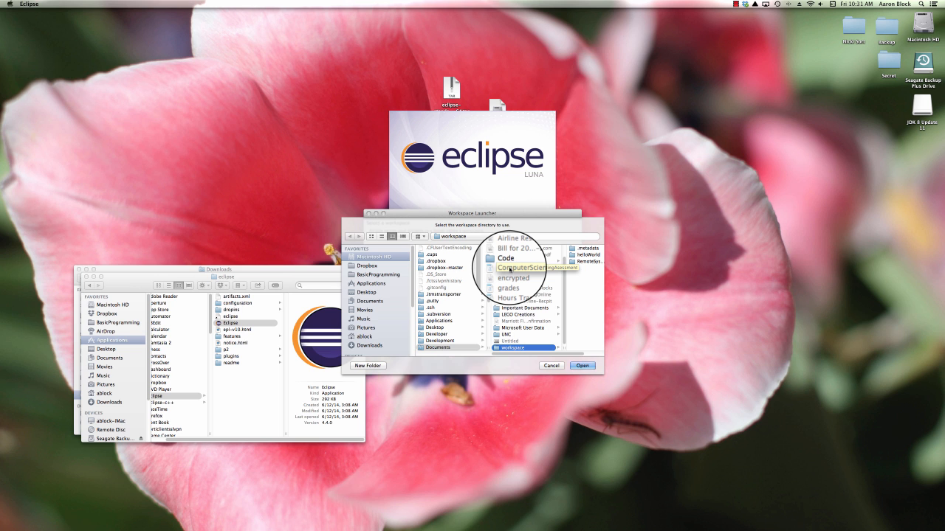
click(378, 267)
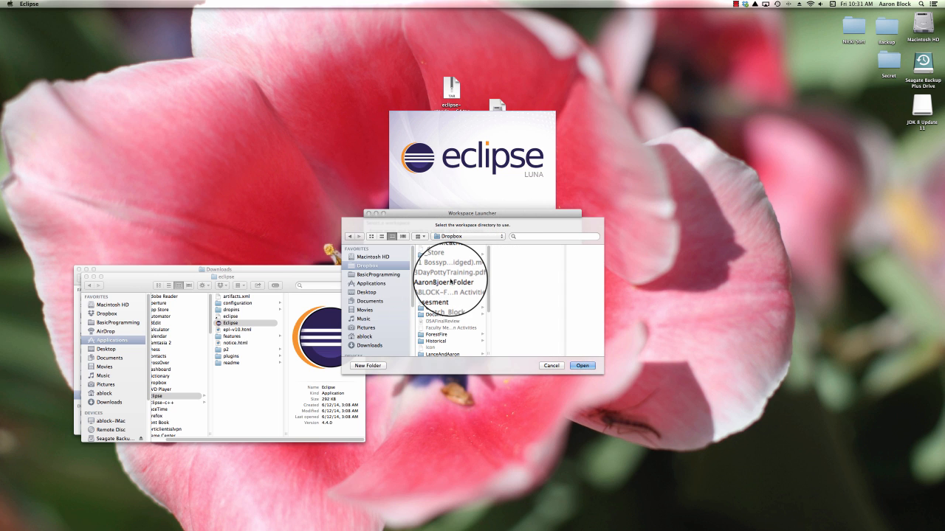
scroll(450, 282, down, 5)
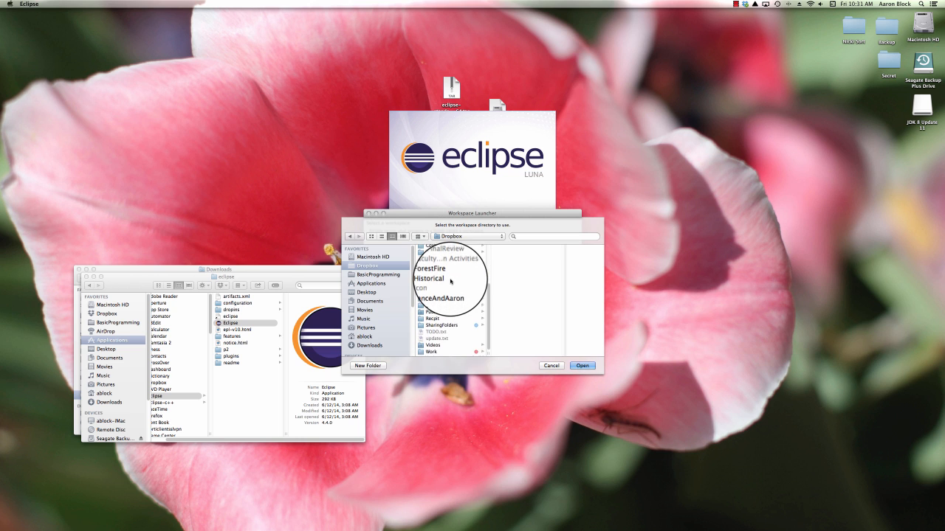
click(452, 354)
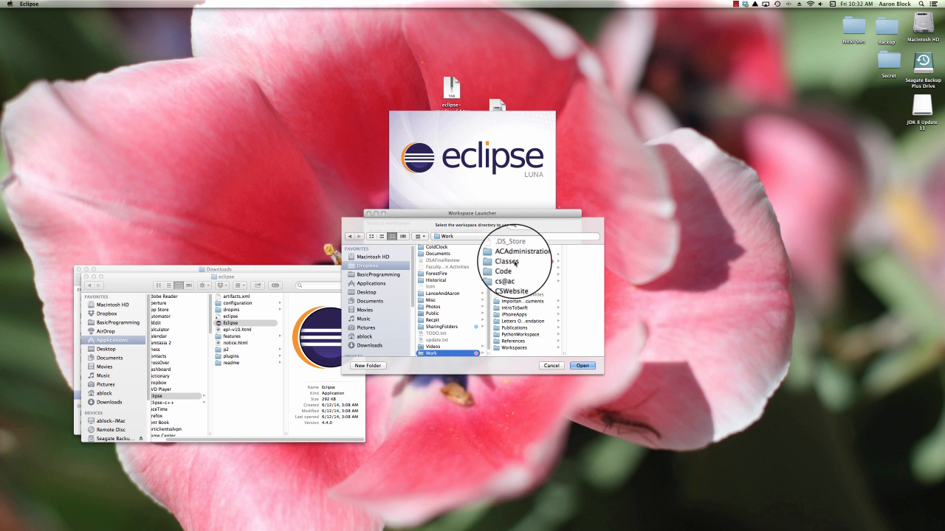
click(515, 262)
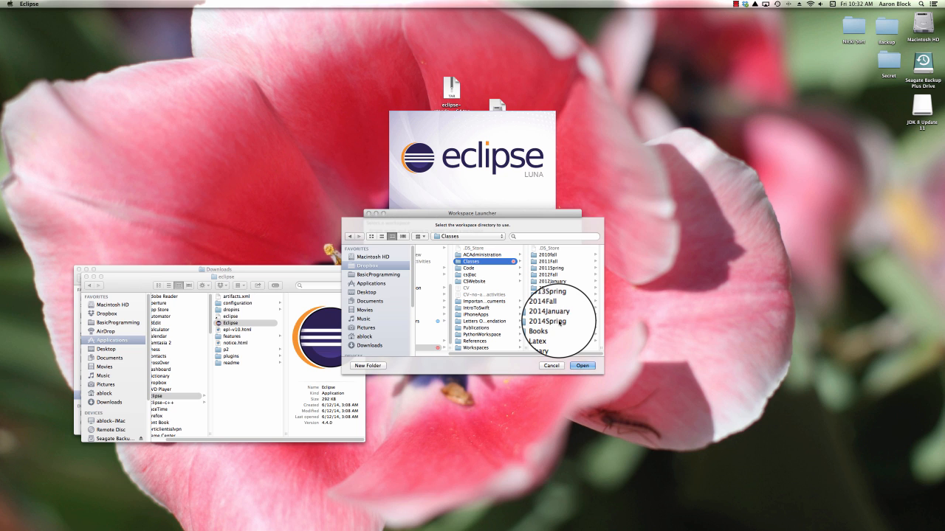
click(560, 322)
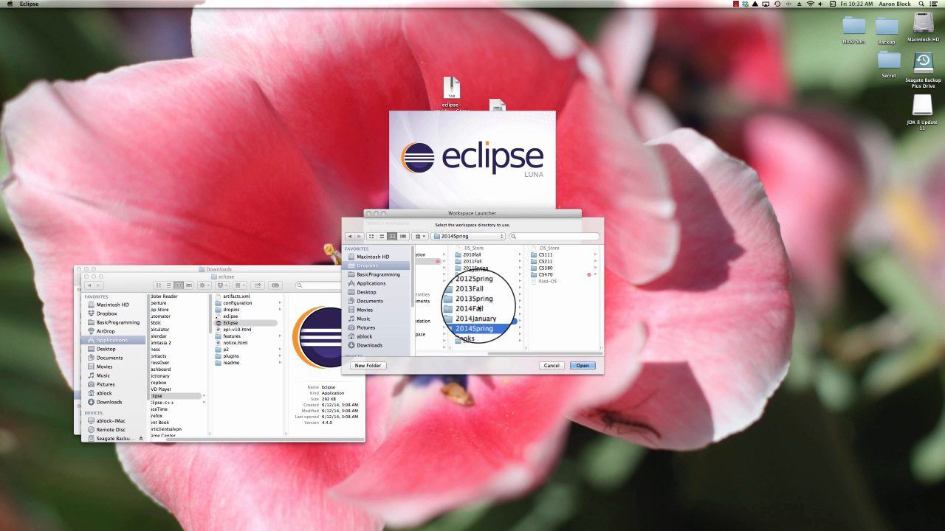
click(547, 255)
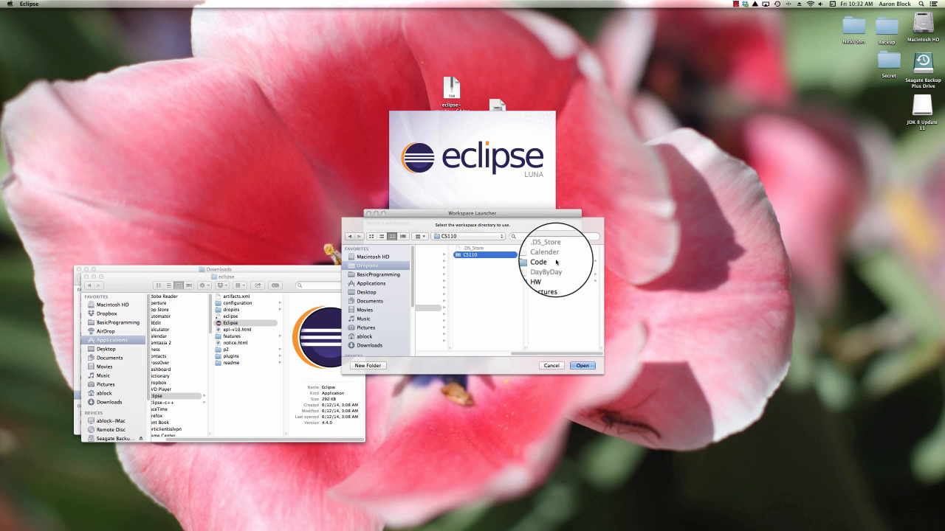
click(556, 262)
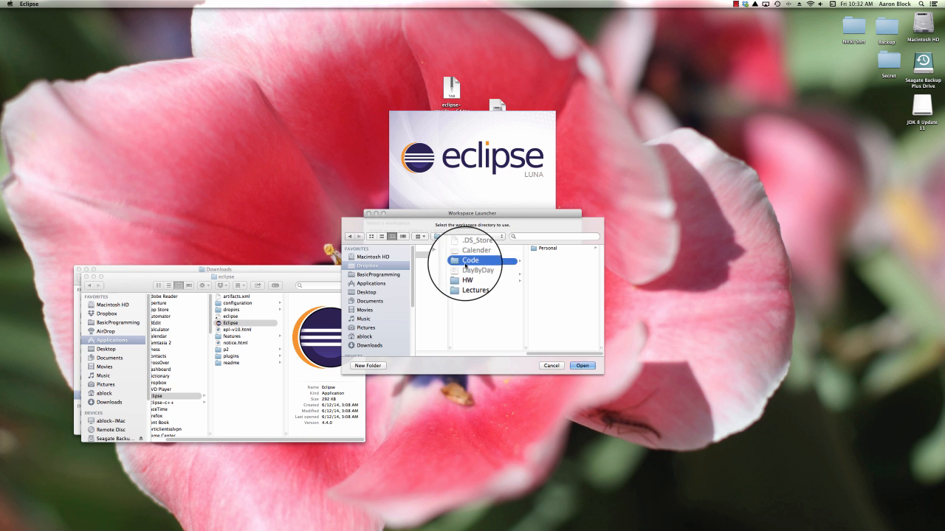
scroll(446, 269, right, 1)
scroll(445, 268, left, 3)
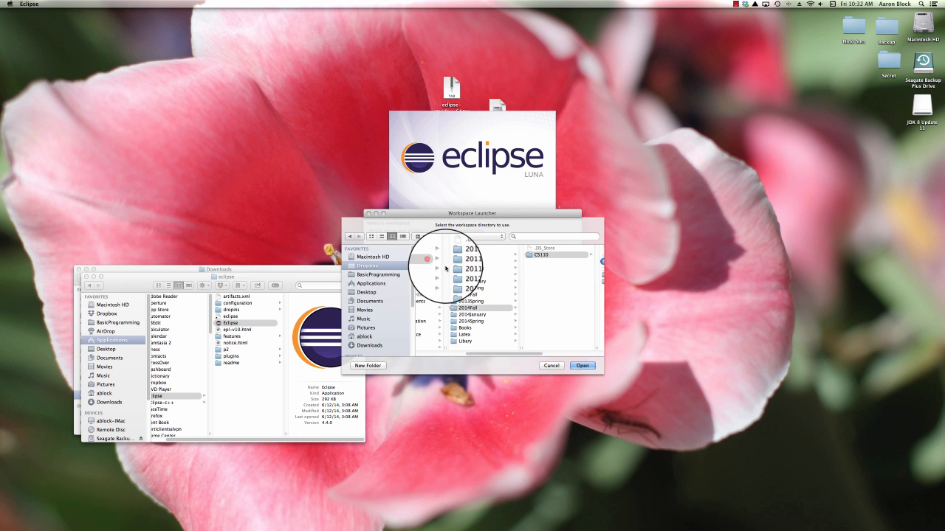
scroll(496, 289, left, 2)
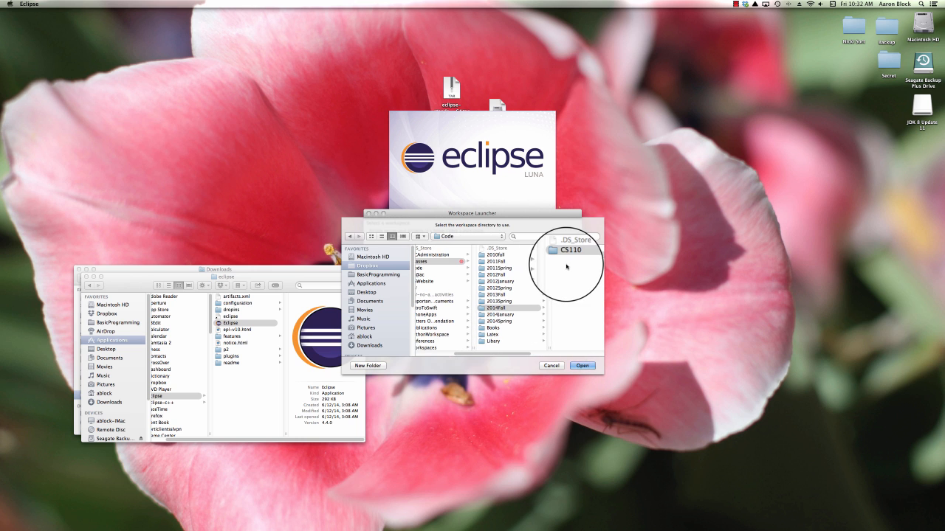
scroll(567, 260, right, 3)
scroll(568, 256, right, 4)
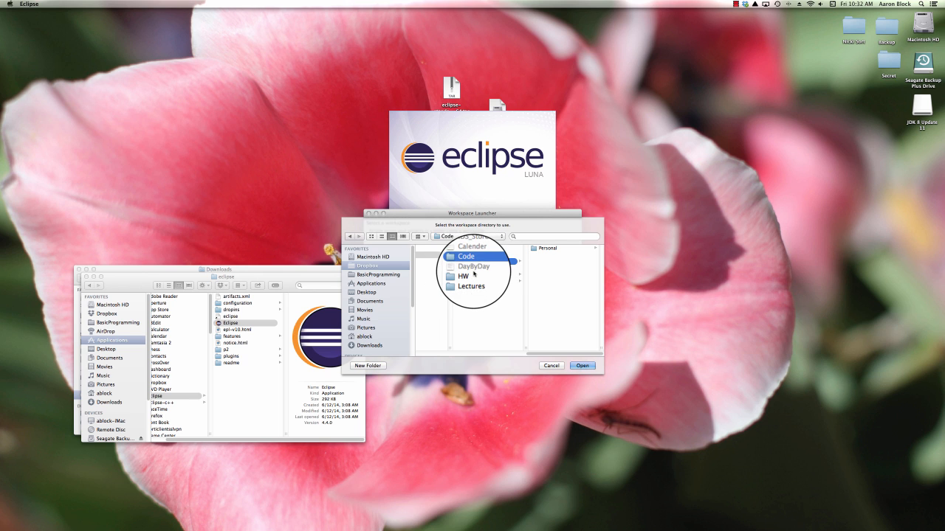
scroll(473, 275, left, 1)
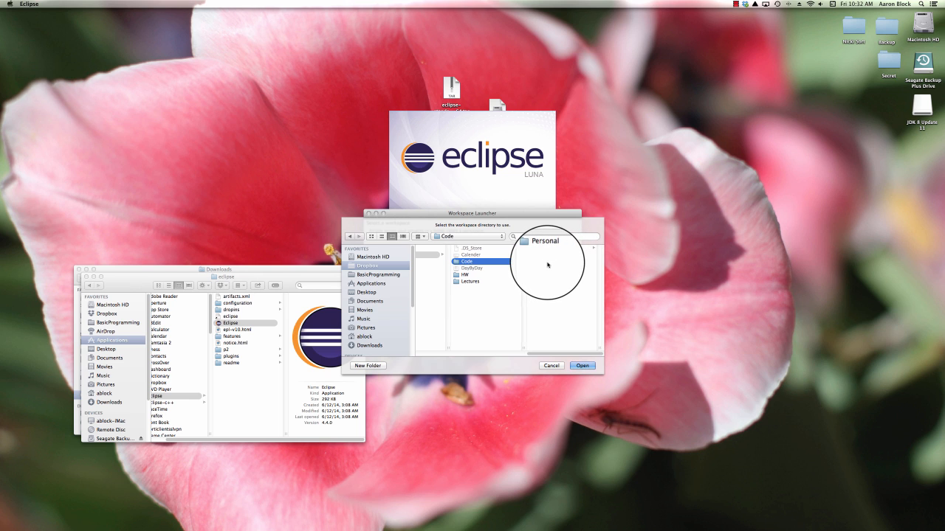
Step: Create a new folder named Class inside Code and choose it as the workspace directory
click(380, 367)
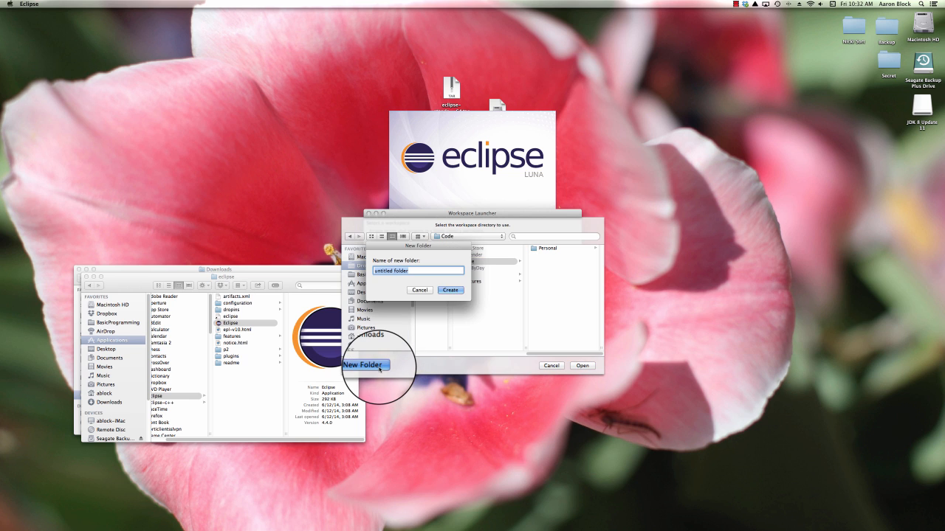
text(Class)
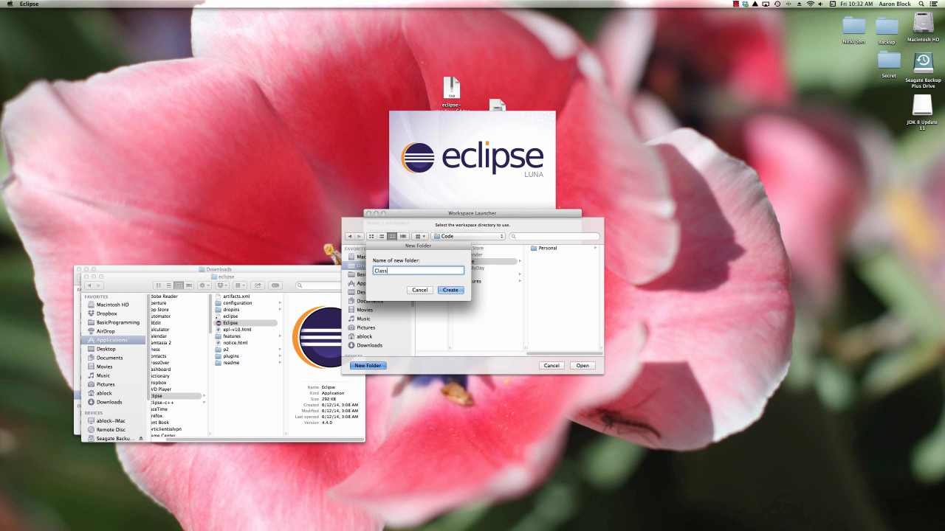
key(Return)
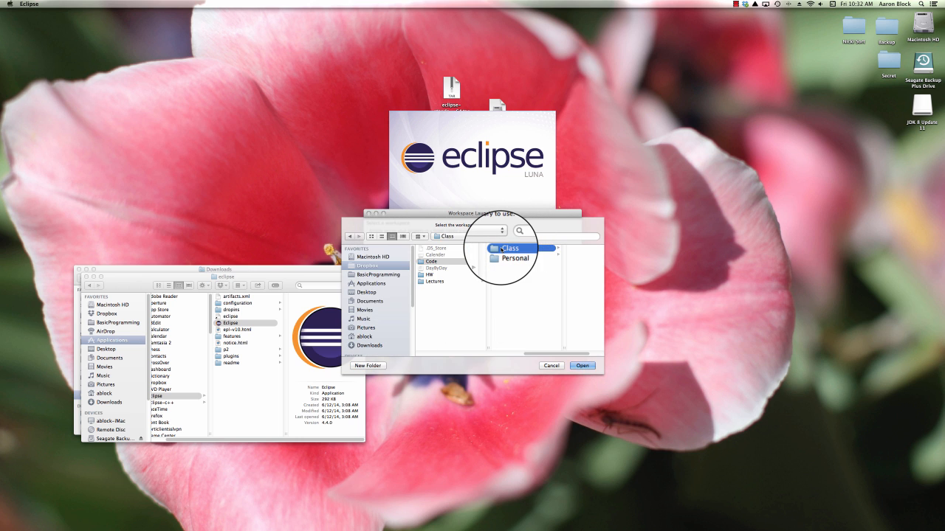
click(587, 367)
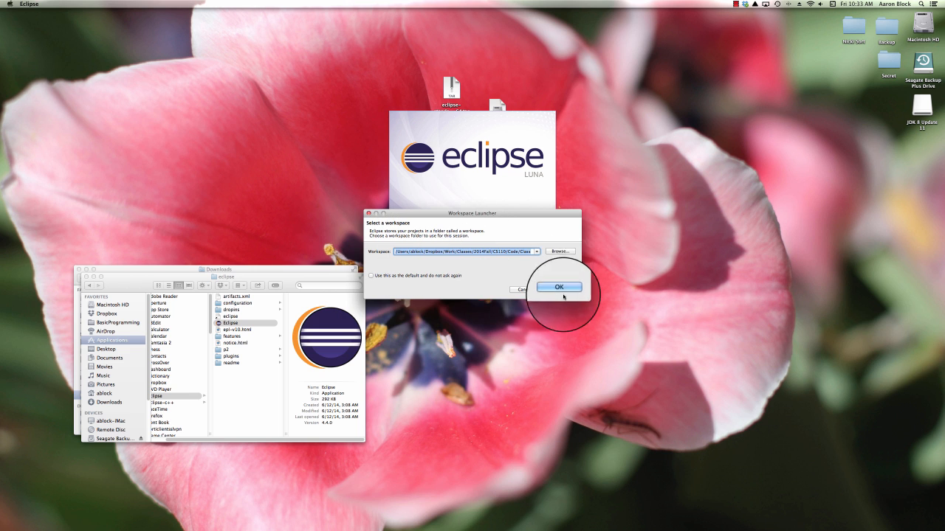
Step: Accept the Class workspace path, leaving the default-workspace option unchecked, and start Eclipse
click(391, 279)
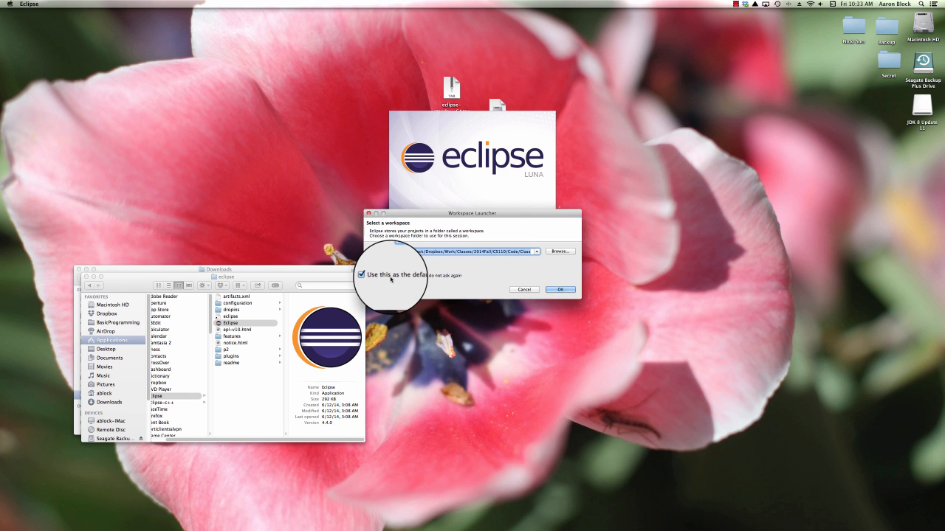
click(391, 277)
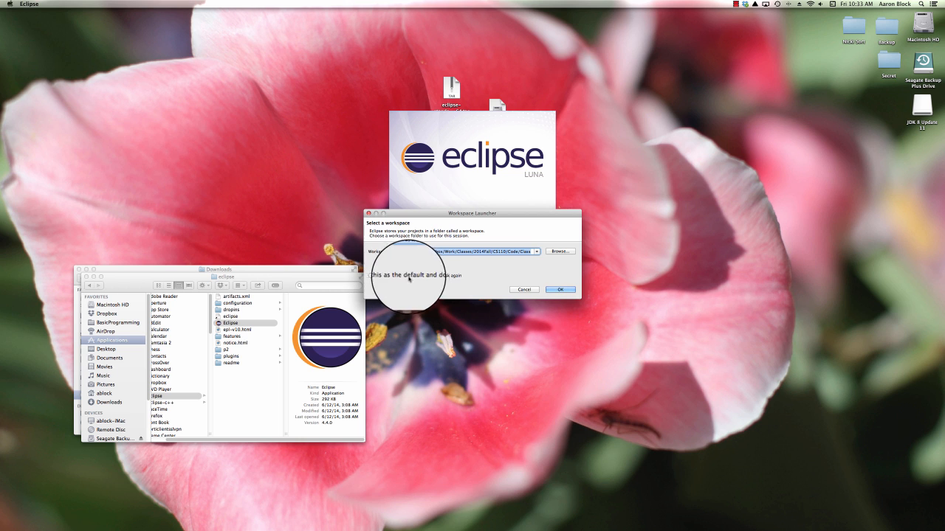
click(559, 290)
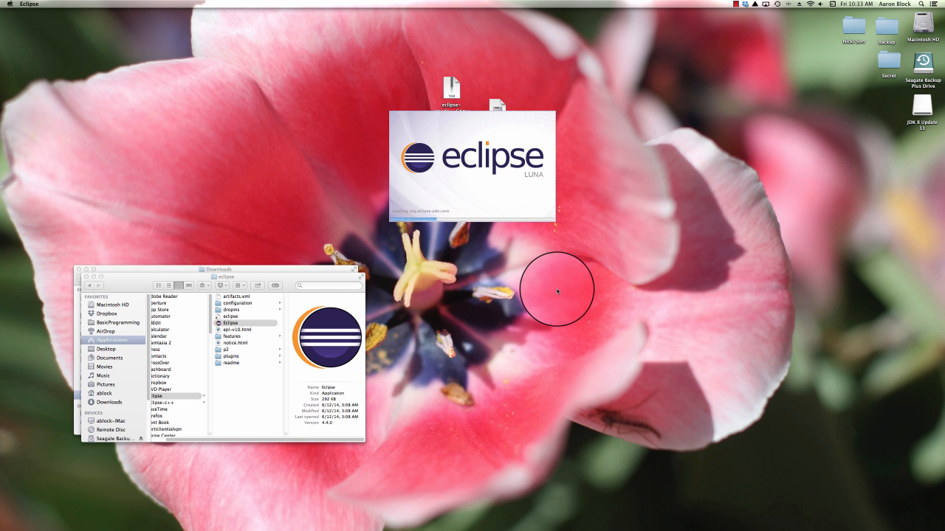